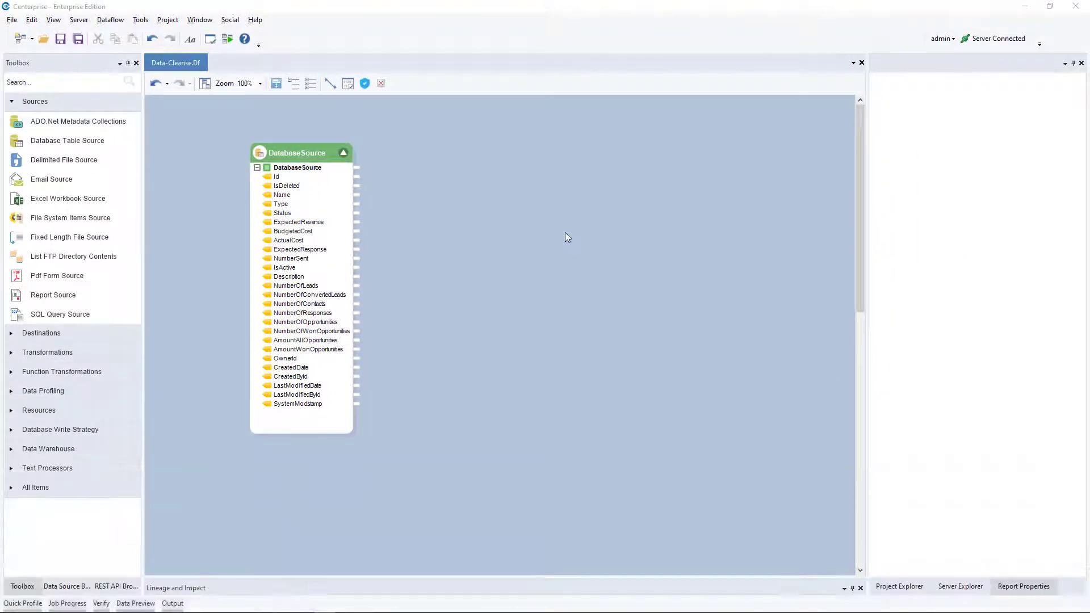
Add a Data Cleanse transformation to the dataflow beside the DatabaseSource object.
click(119, 108)
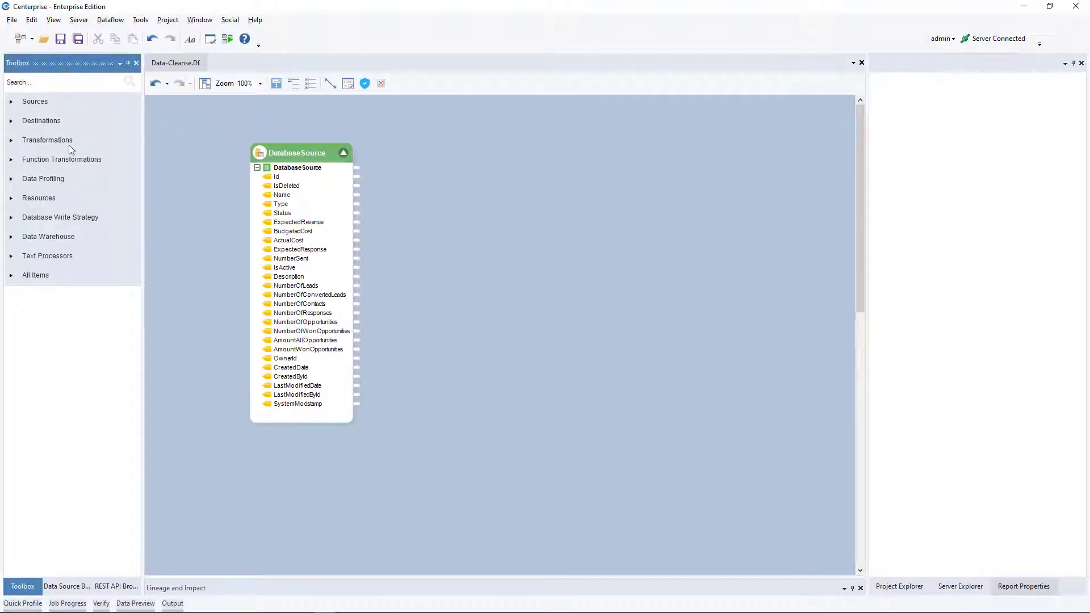
click(46, 142)
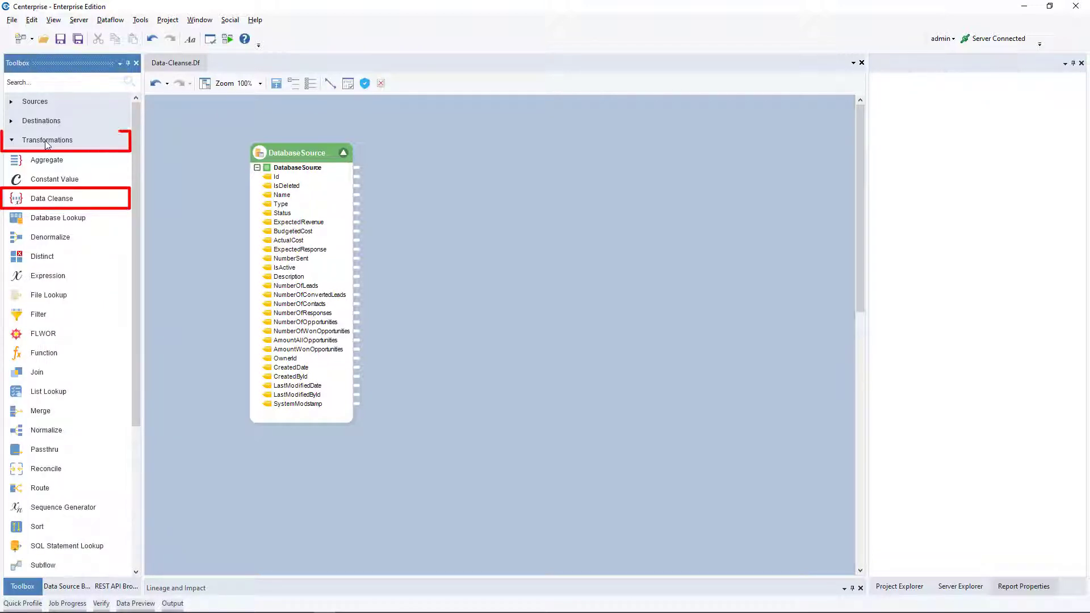
mouse_move(50, 200)
mouse_down()
mouse_move(357, 207)
mouse_move(470, 163)
mouse_up()
click(560, 156)
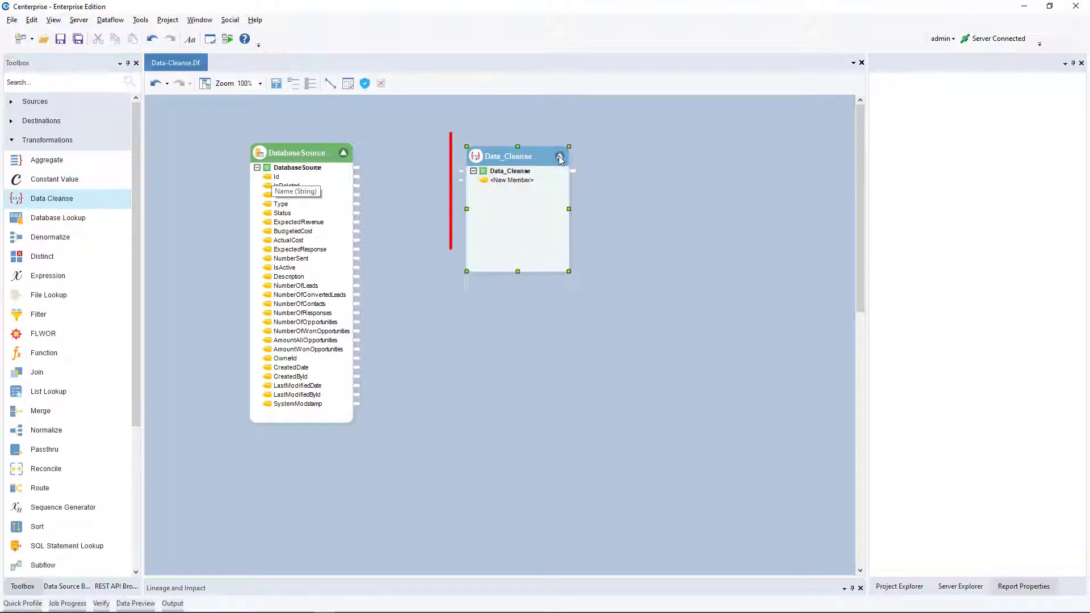
Map all DatabaseSource fields to the Data_Cleanse object and expand the objects to fit every field.
click(651, 197)
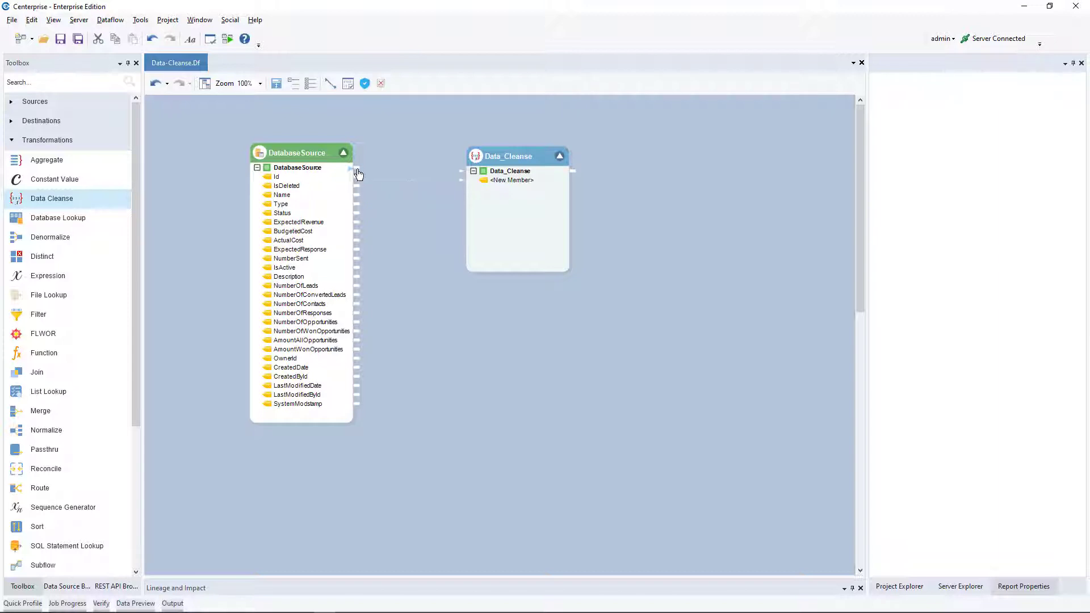
drag(357, 169, 463, 171)
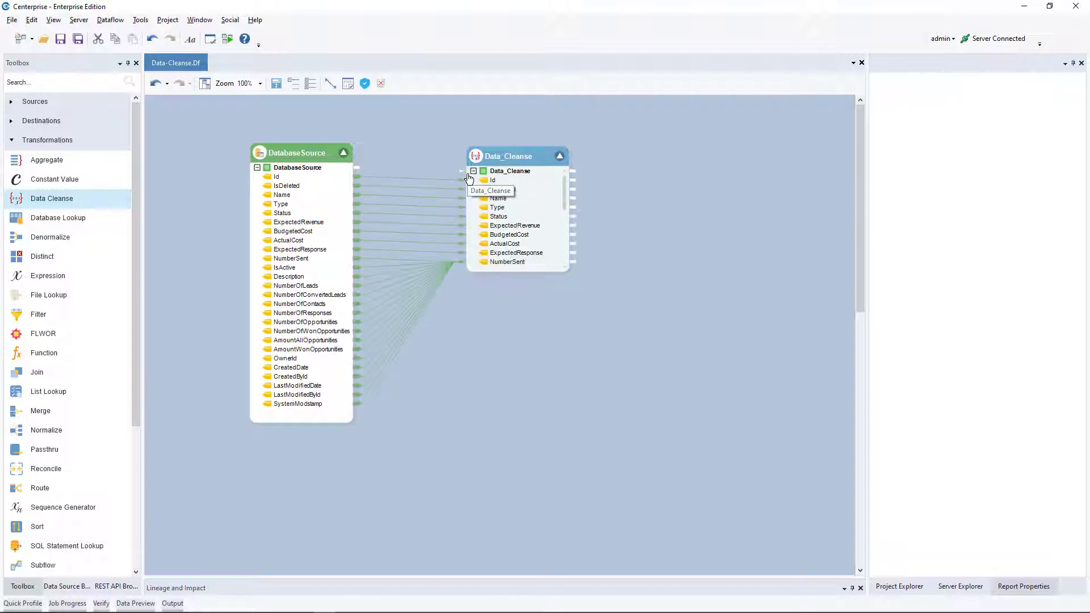
click(276, 84)
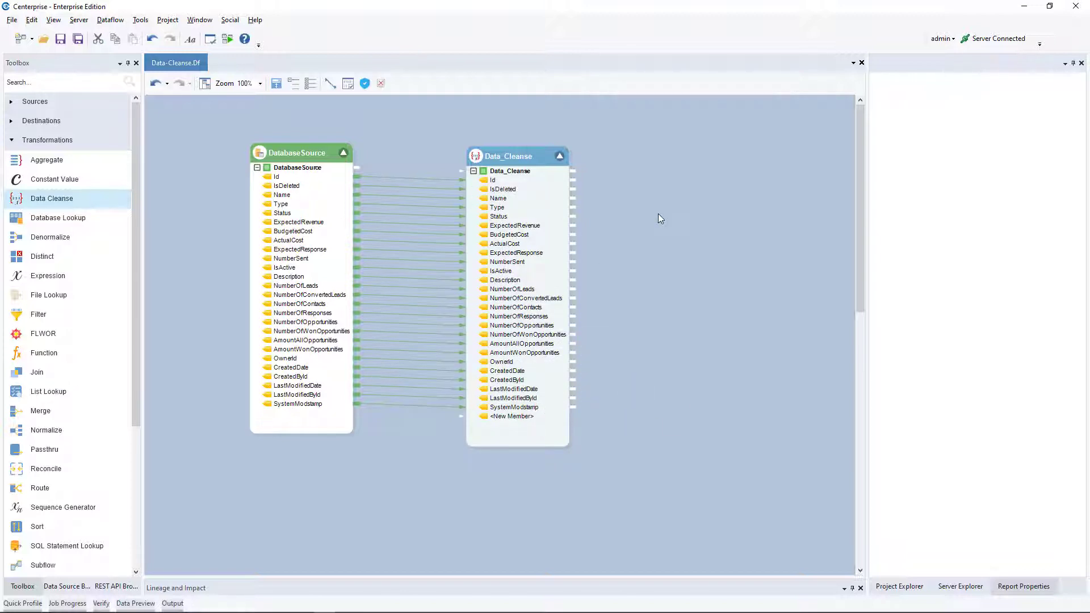
Open the Data_Cleanse properties, review the field layout and proceed to the Data Cleanse Transformation Properties page.
right_click(549, 155)
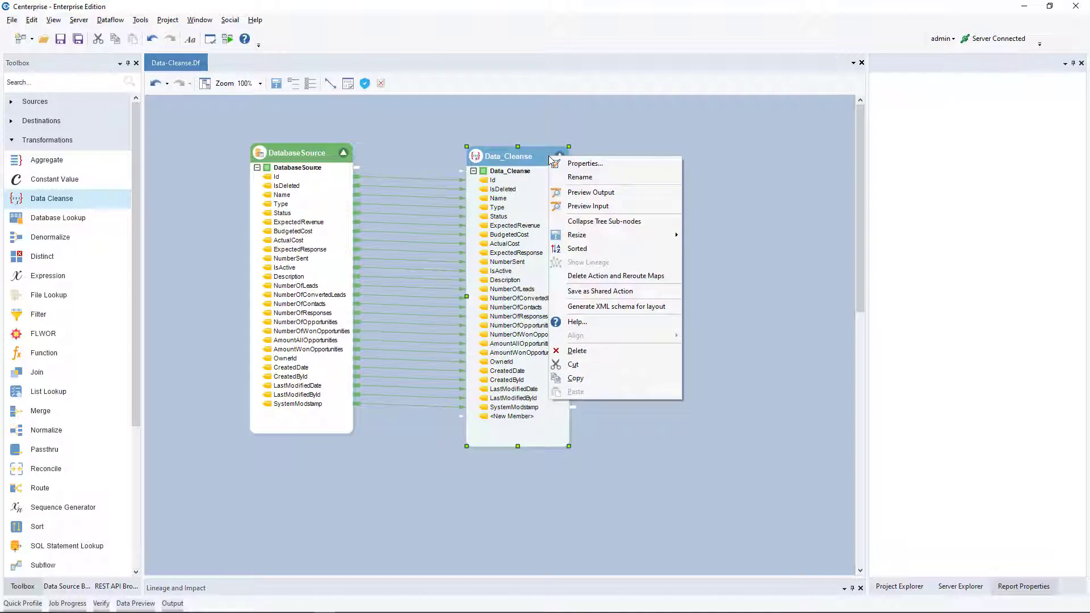
click(618, 165)
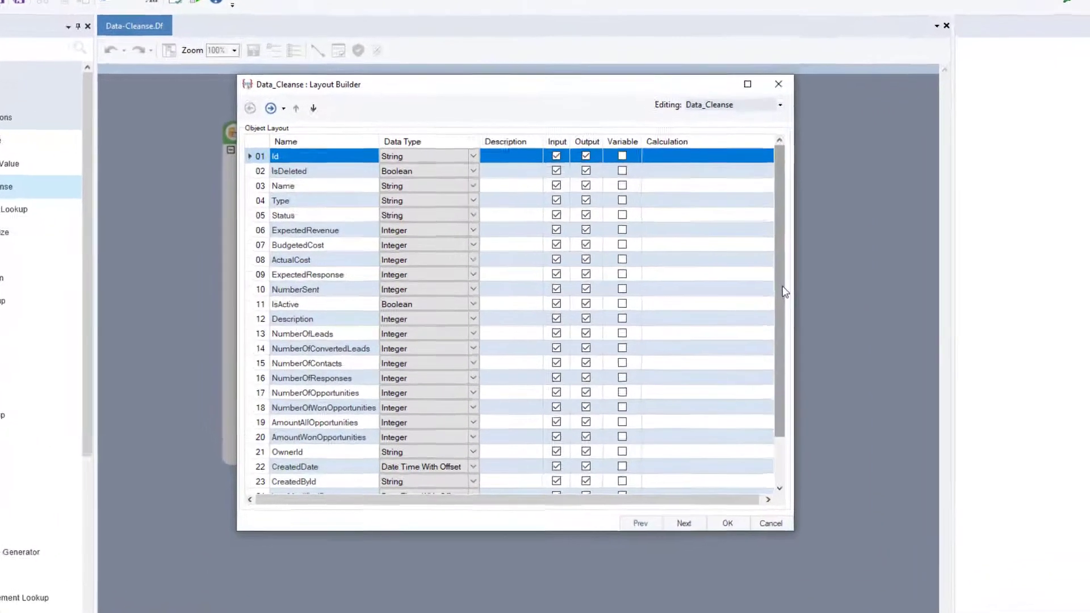
drag(723, 286, 723, 308)
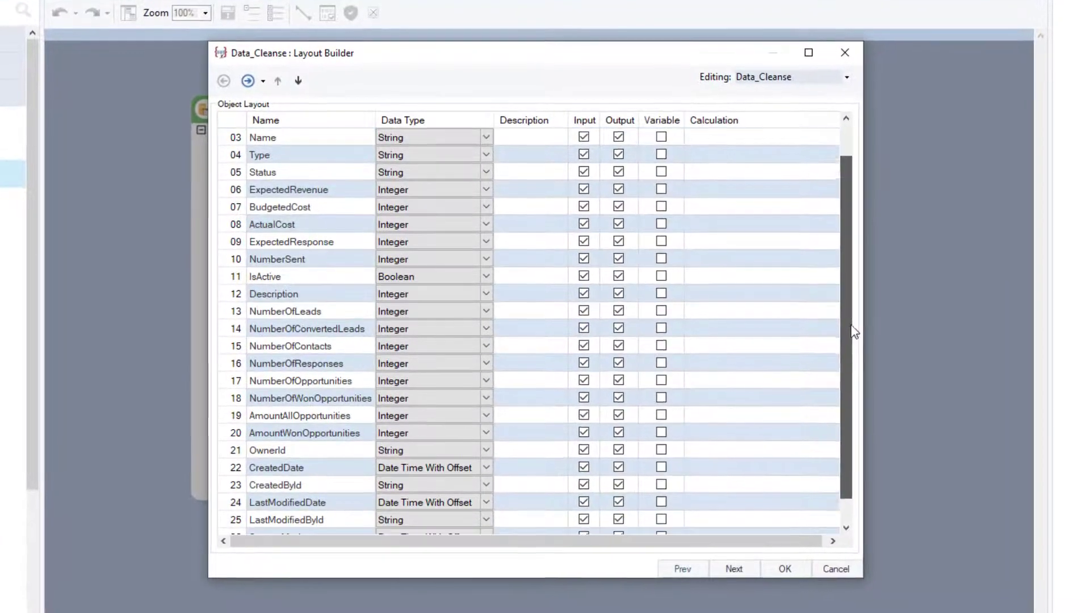
drag(853, 332, 865, 237)
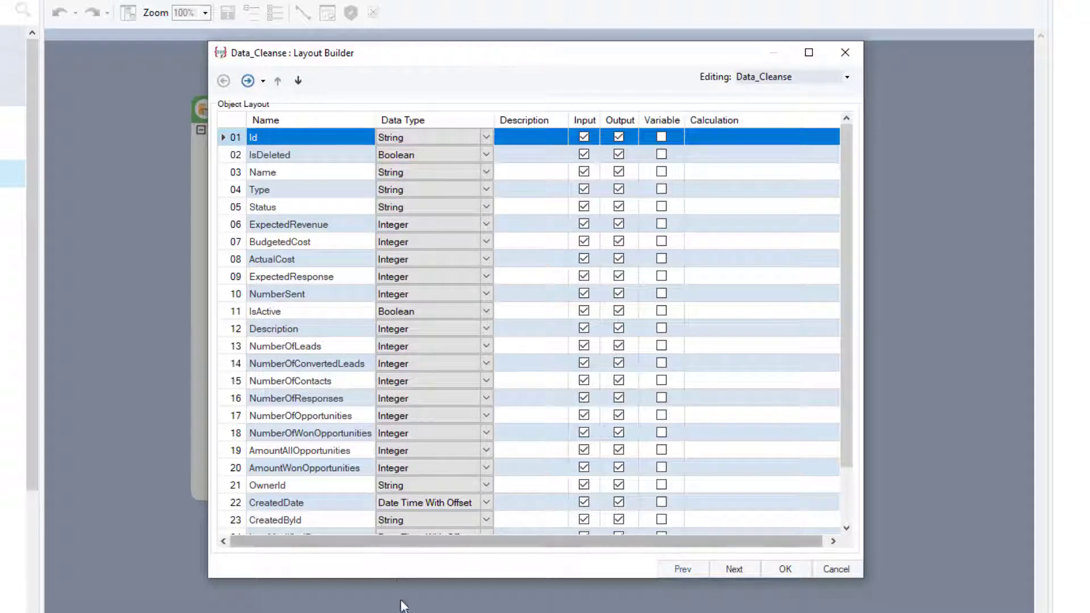
click(735, 569)
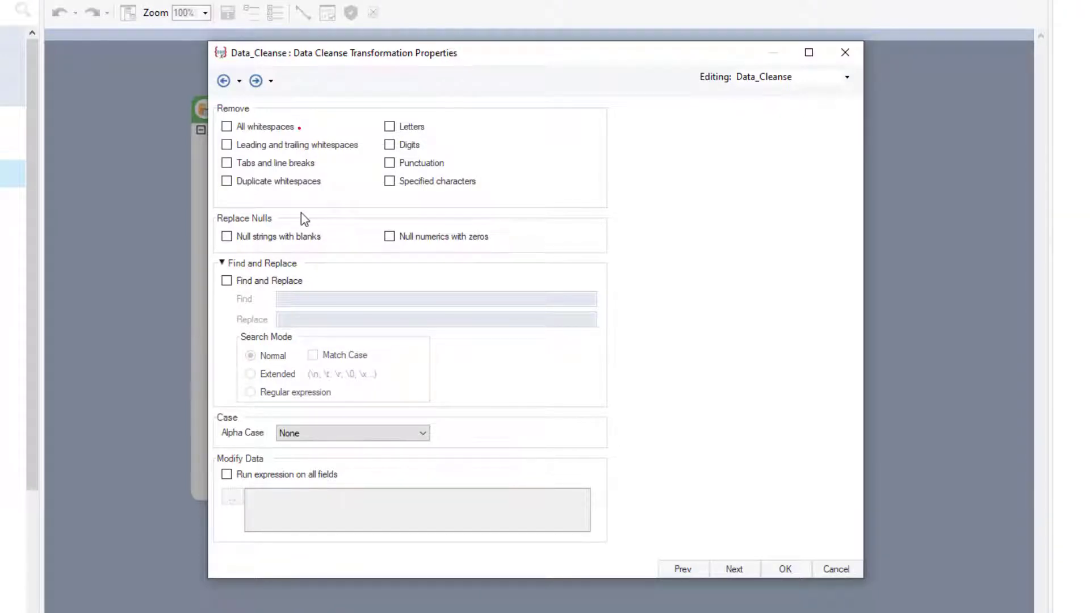
Try the removal options for all whitespaces and for specified characters, clearing each one again.
click(250, 131)
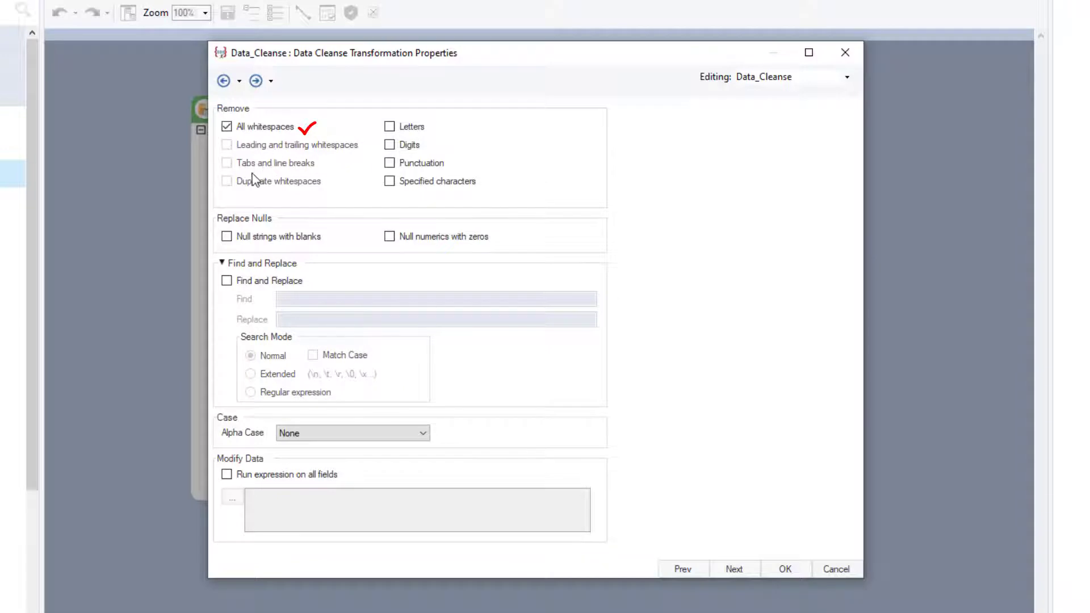
click(227, 127)
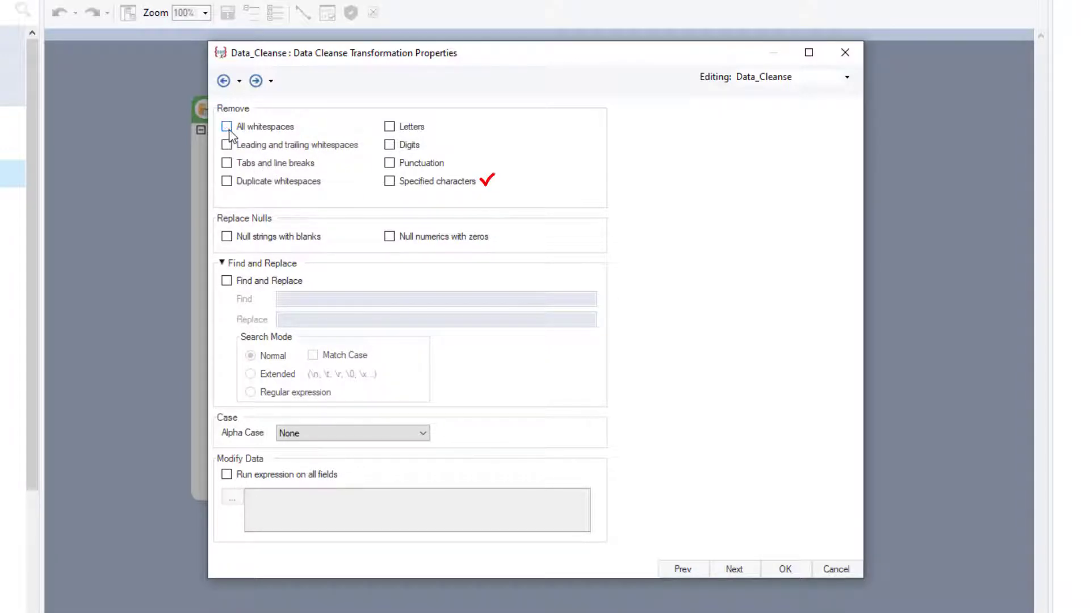
click(390, 181)
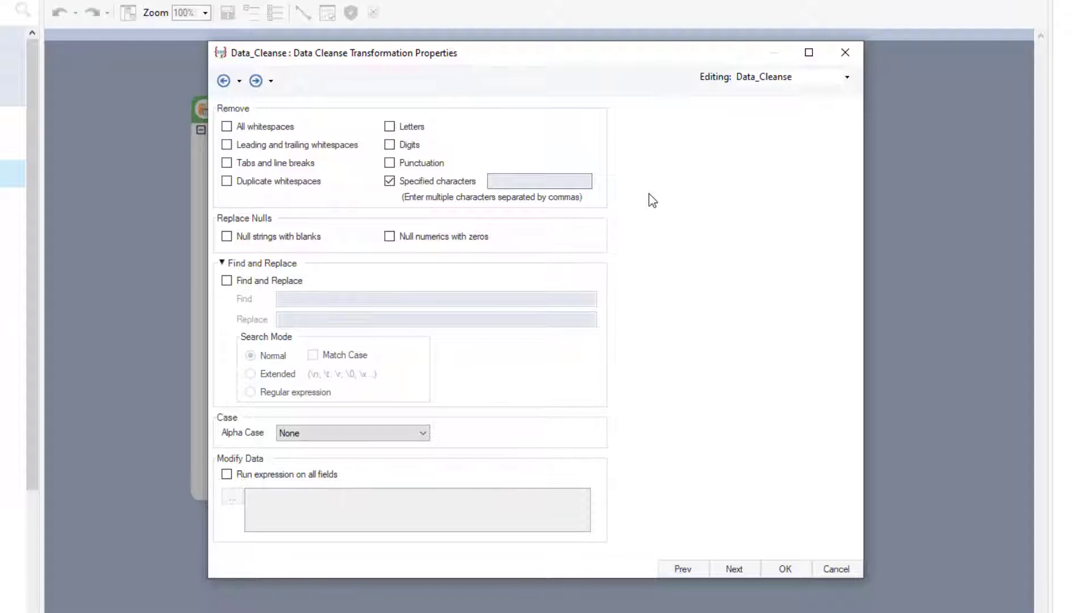
click(389, 181)
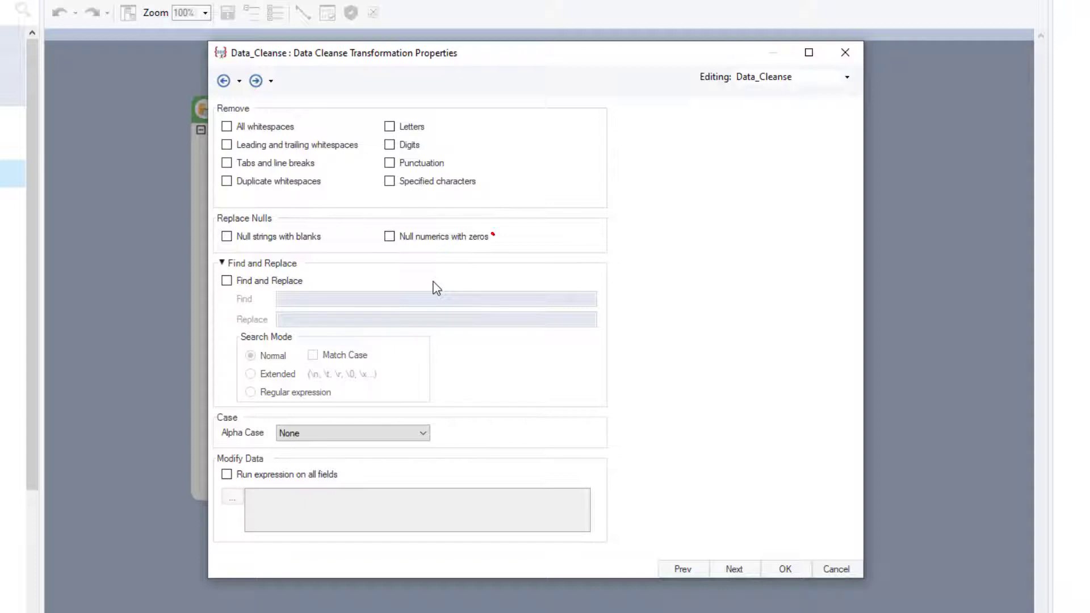
Enable replacing null numerics with zeros and switch on Find and Replace.
click(390, 237)
click(270, 285)
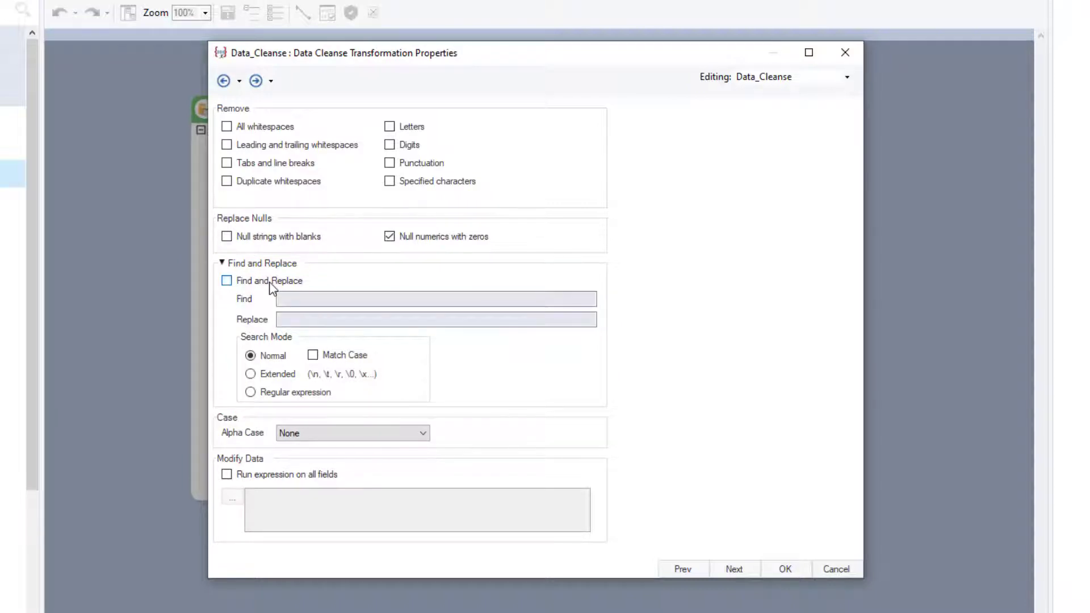
click(369, 301)
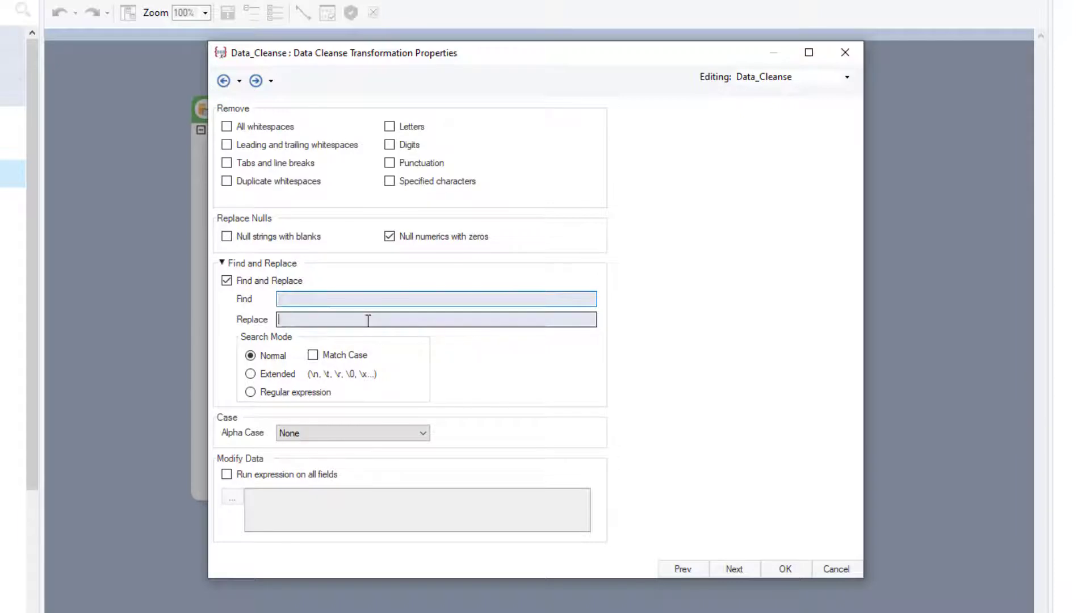
click(368, 321)
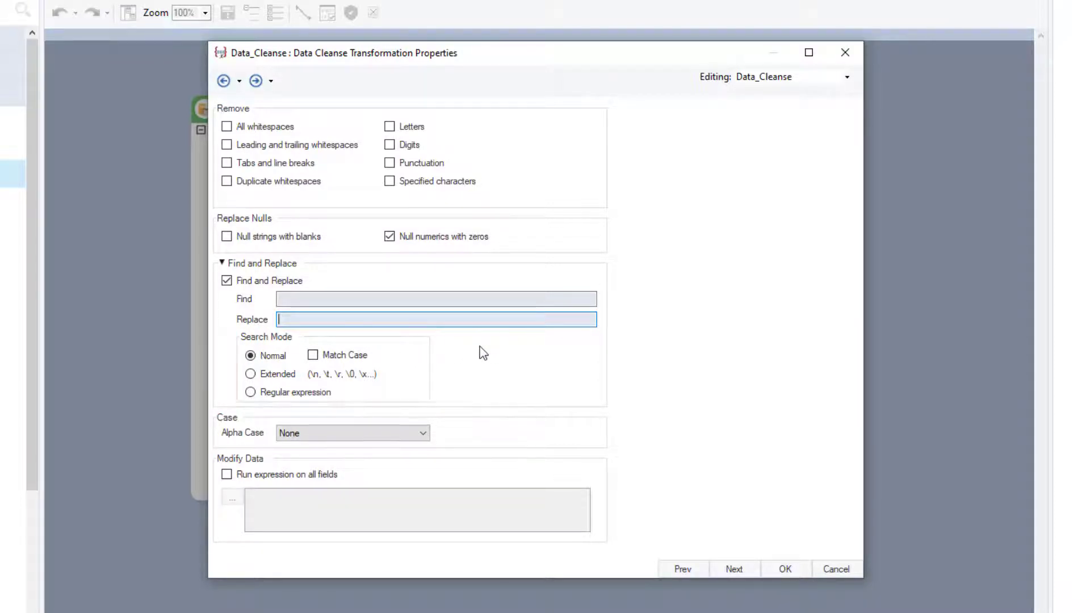
Try the Match Case option of the Find and Replace search and clear it again.
click(443, 303)
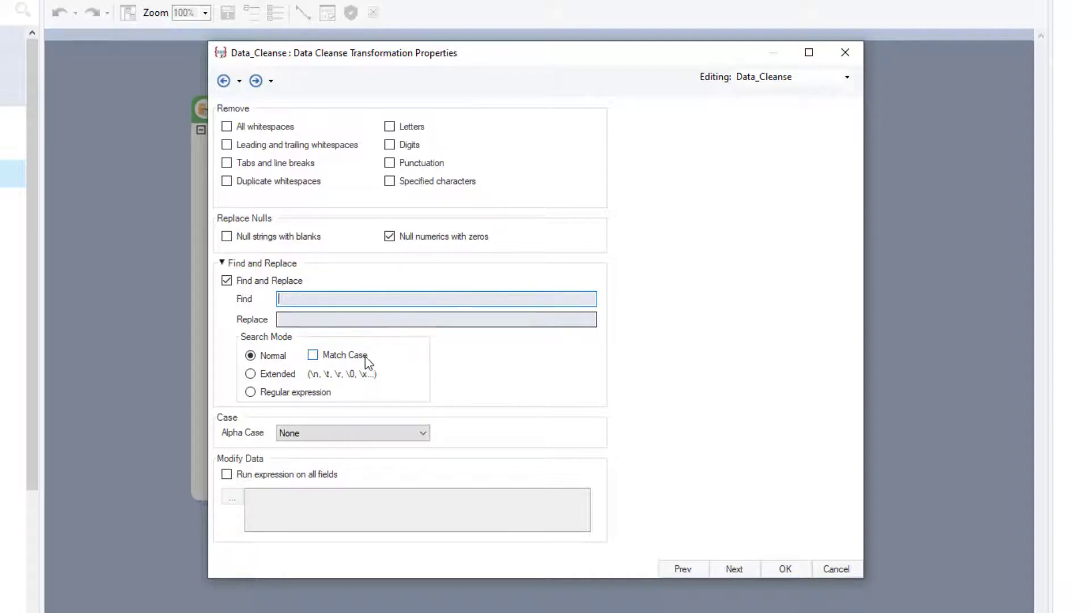
click(313, 356)
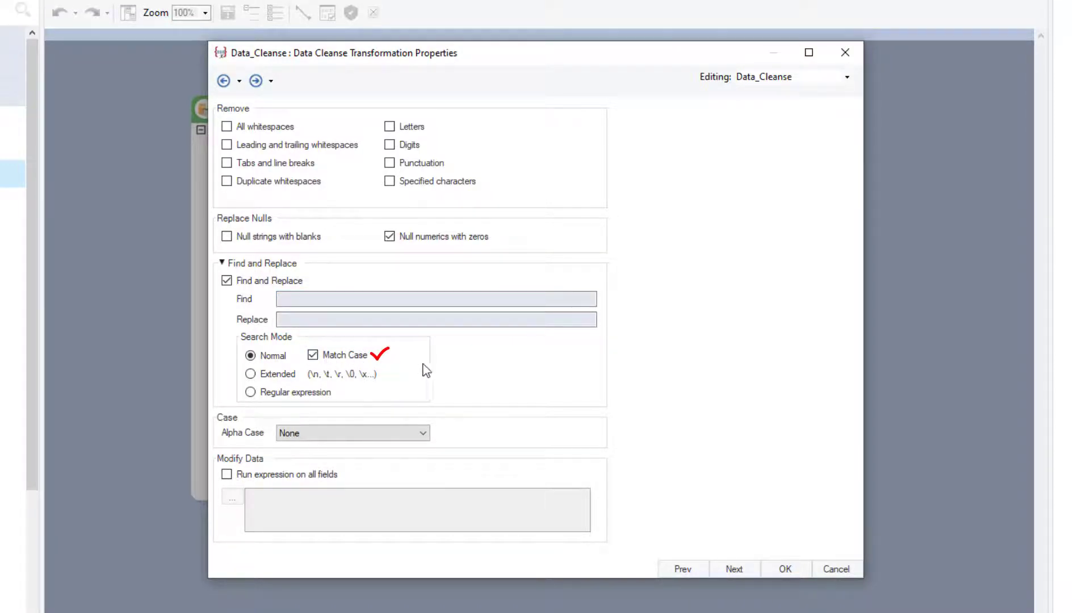
click(313, 356)
Enter Planned as the find text and Scheduled as its replacement.
click(475, 302)
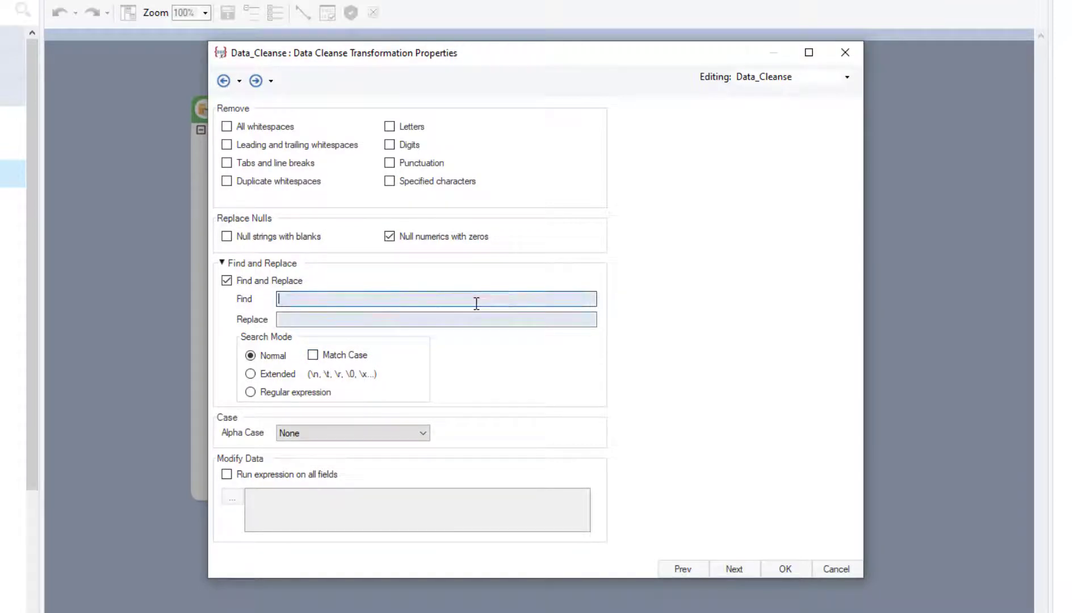
text(Planned)
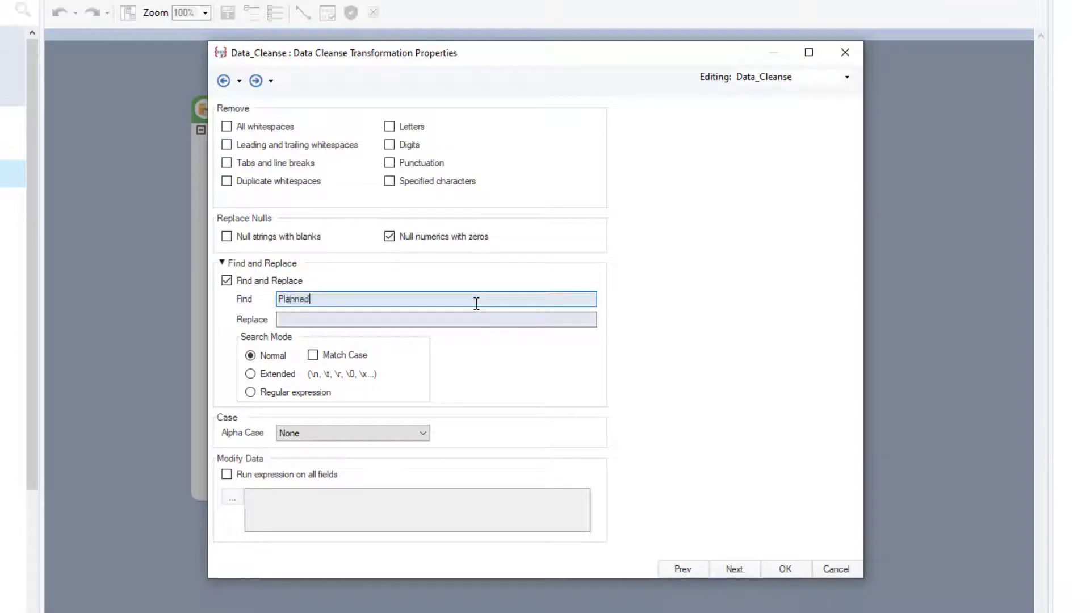
click(497, 326)
text(Schedule)
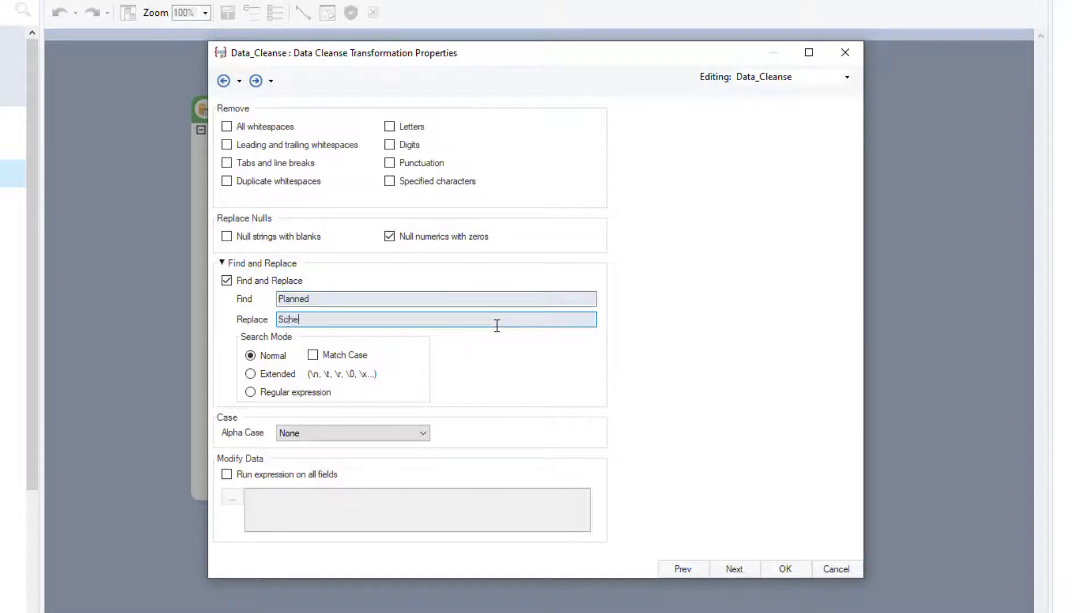
text(d)
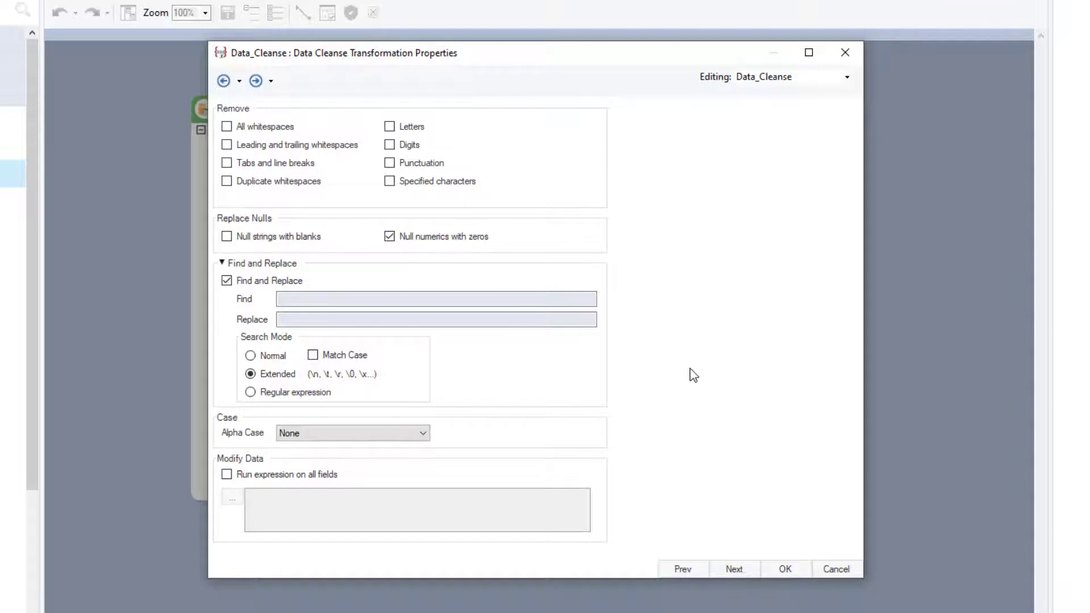
Enter \s as the find text for the Extended search mode.
click(554, 301)
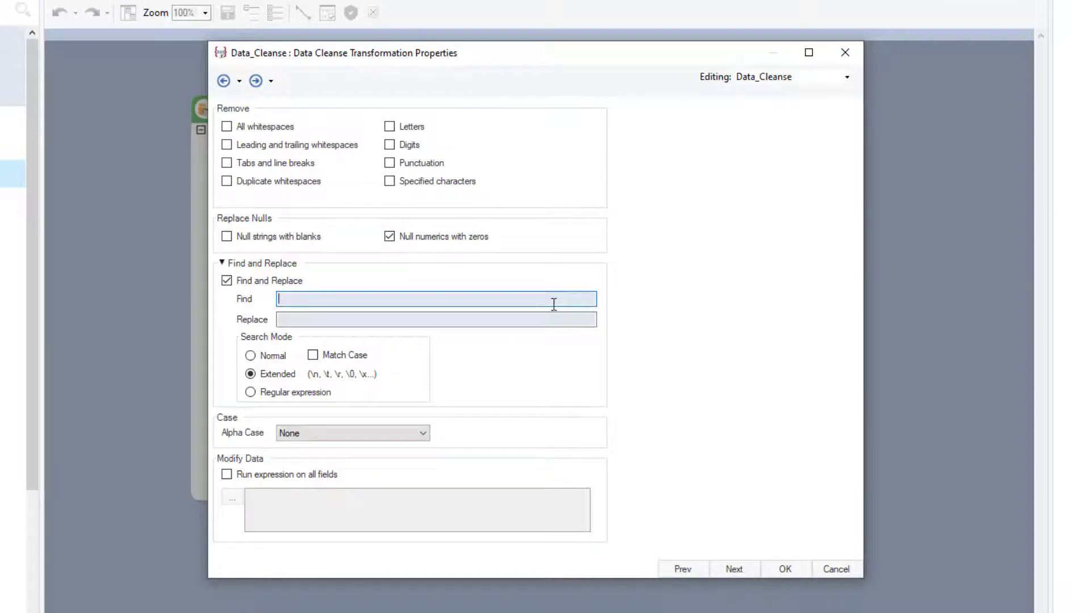
text(\s)
click(537, 317)
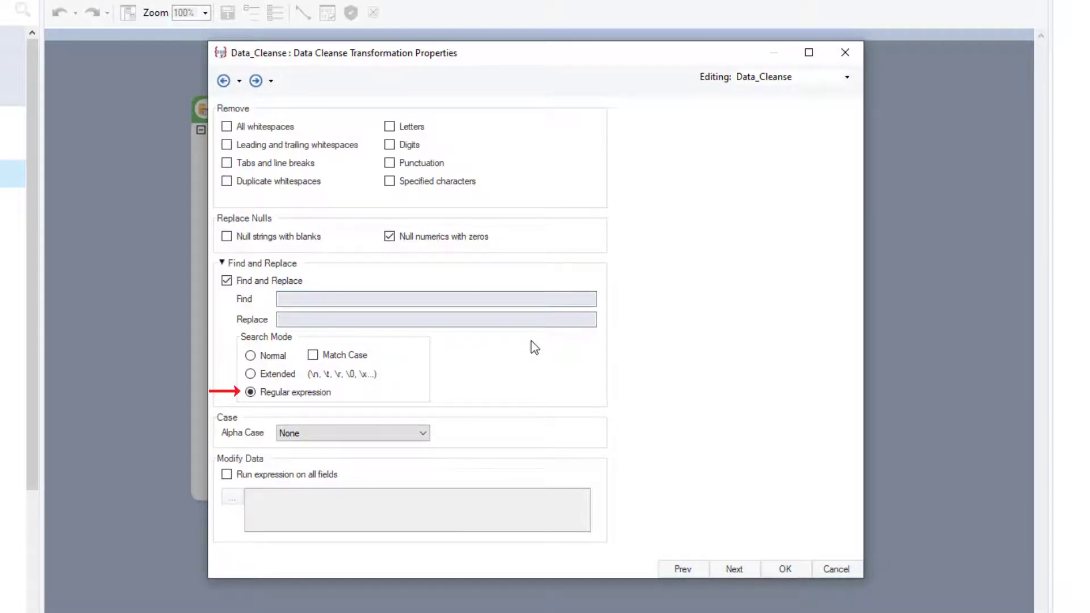
Enter the regular expression ^D[a-zA-Z\s]*l$ as the find text and Mail as its replacement.
click(535, 298)
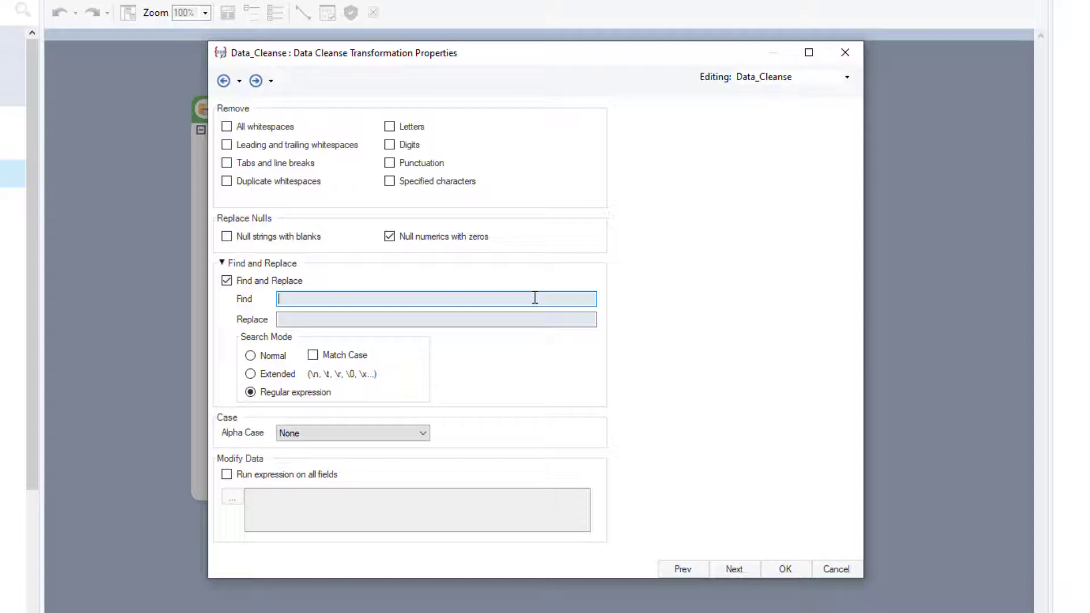
text(^D[a-zA-Z\s]*$)
click(536, 321)
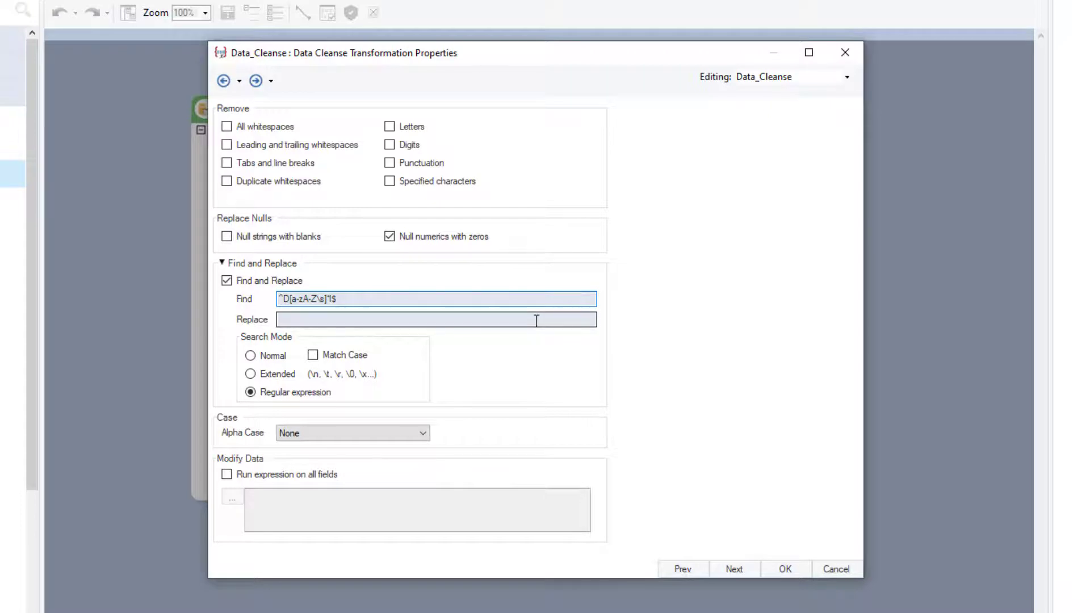
text(Mail)
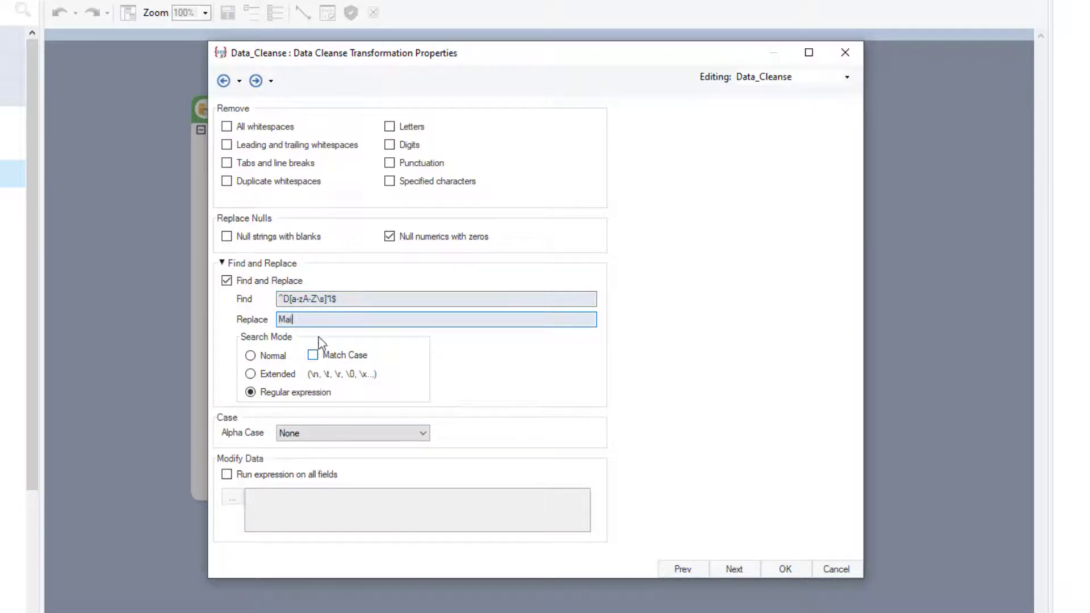
Clear the replacement text and the regular expression from Find and Replace.
key(BackSpace)
key(BackSpace)
key(BackSpace)
key(BackSpace)
click(361, 298)
key(BackSpace)
key(BackSpace)
key(BackSpace)
key(BackSpace)
key(BackSpace)
key(BackSpace)
key(BackSpace)
key(BackSpace)
key(BackSpace)
key(BackSpace)
key(BackSpace)
key(BackSpace)
key(BackSpace)
key(BackSpace)
key(BackSpace)
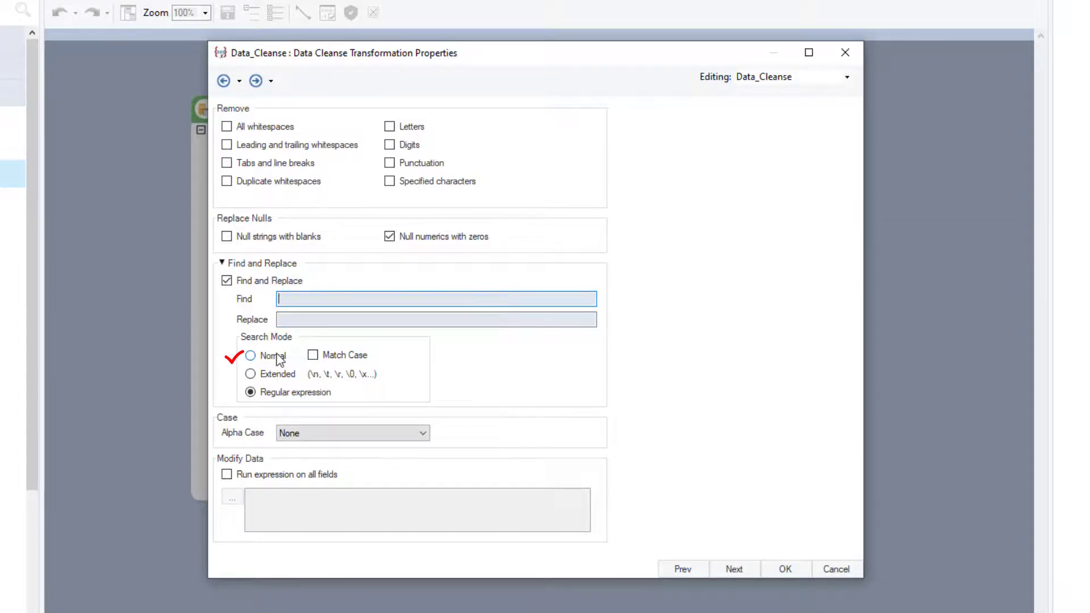
Set the search mode to Normal and replace Planned with Scheduled.
click(249, 356)
click(308, 301)
text(Planned)
click(320, 319)
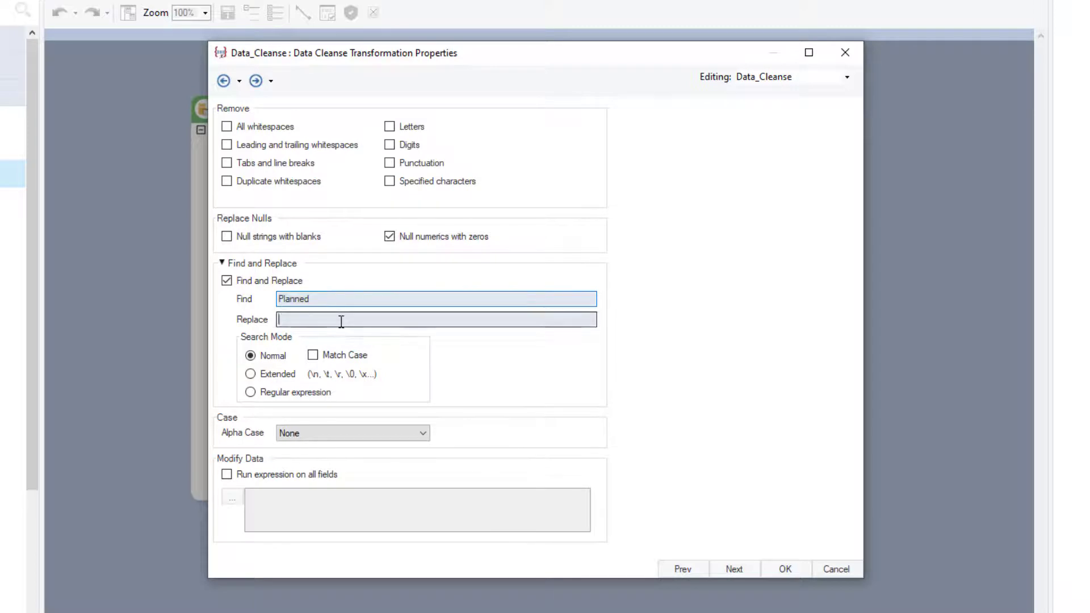
text(Scheduled)
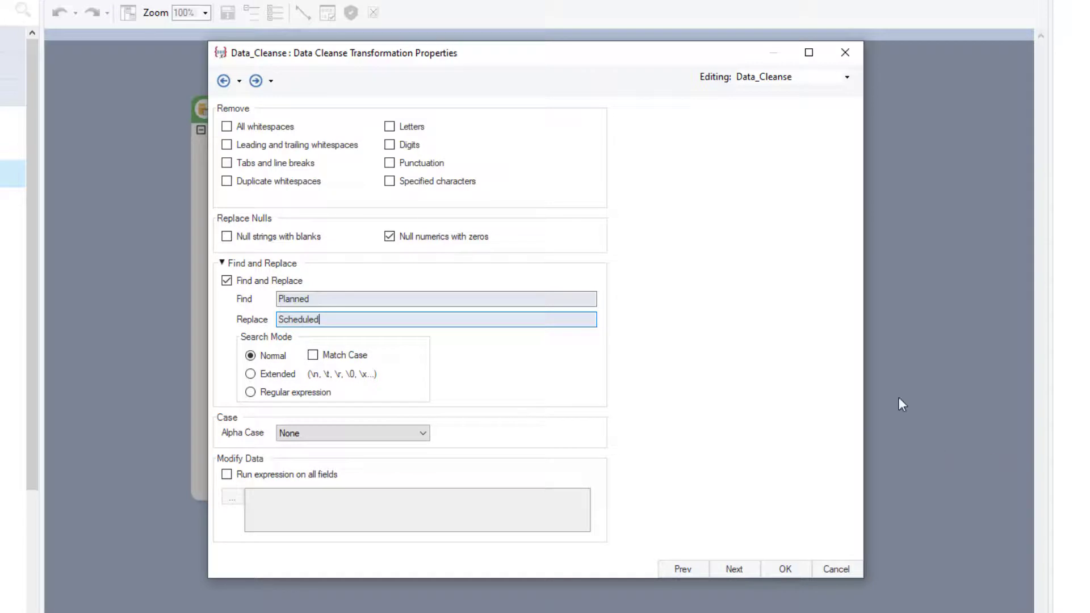
Set the Alpha Case to Title and enable running an expression on all fields.
click(424, 435)
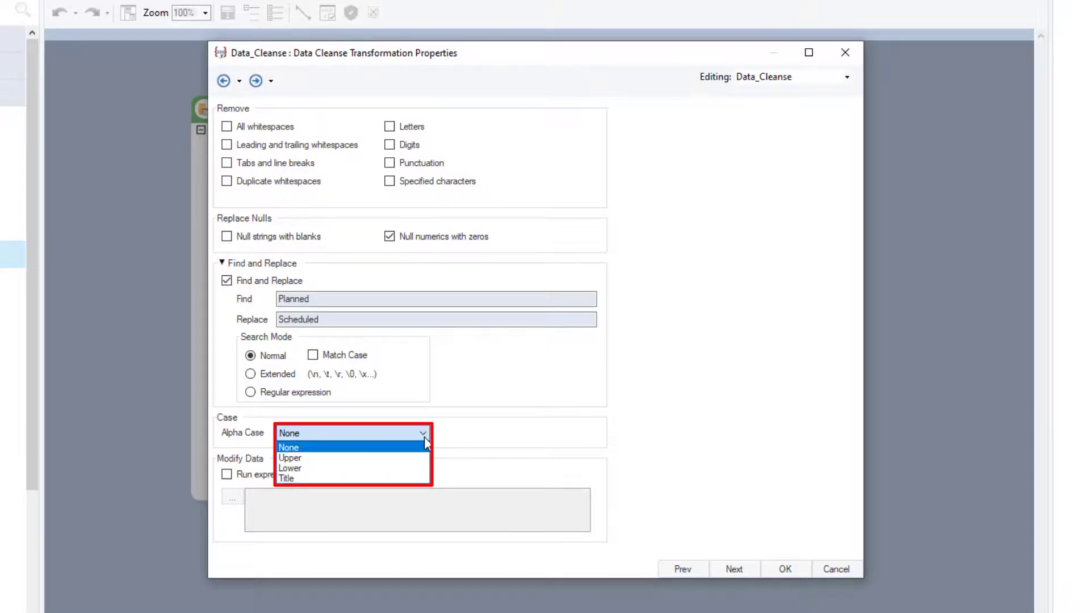
click(417, 480)
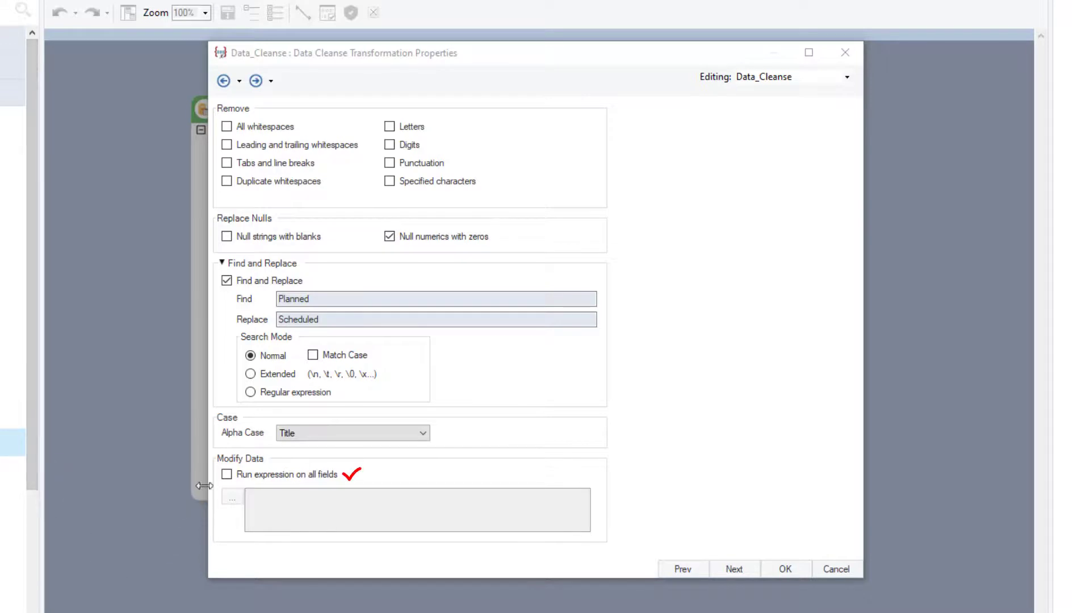
click(228, 477)
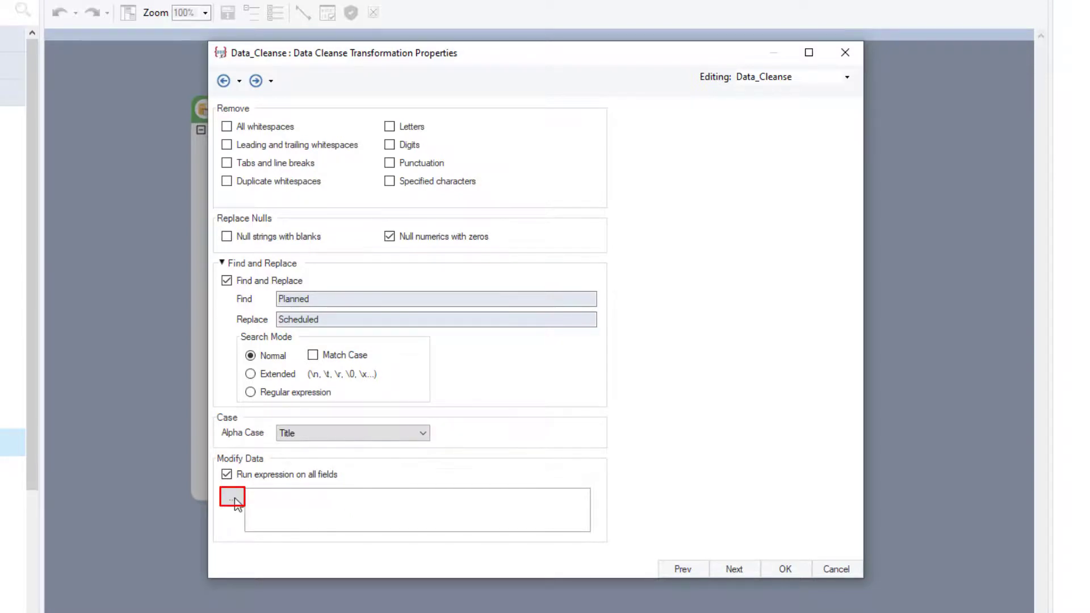
Open the Expression Builder for the all-fields expression, review the Regular Expressions functions and expand the Data_Cleanse object's fields.
click(234, 499)
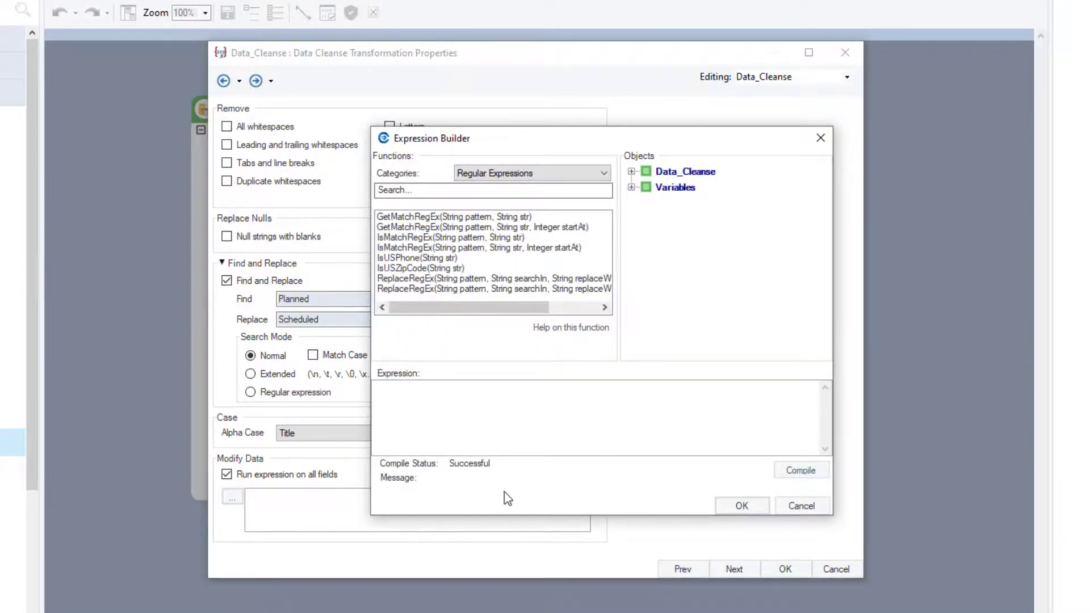
click(607, 176)
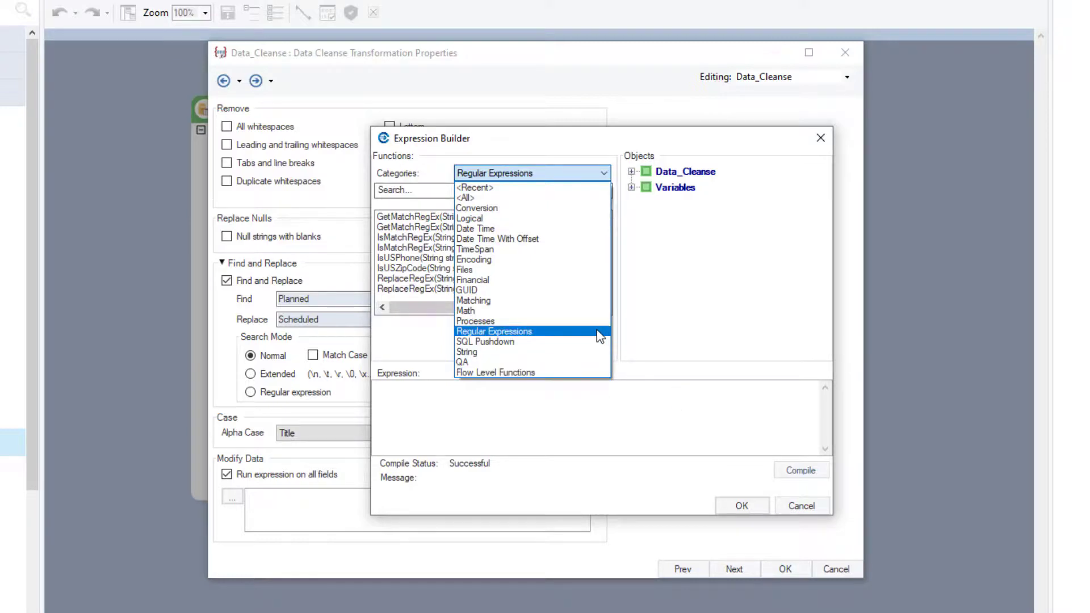
click(604, 175)
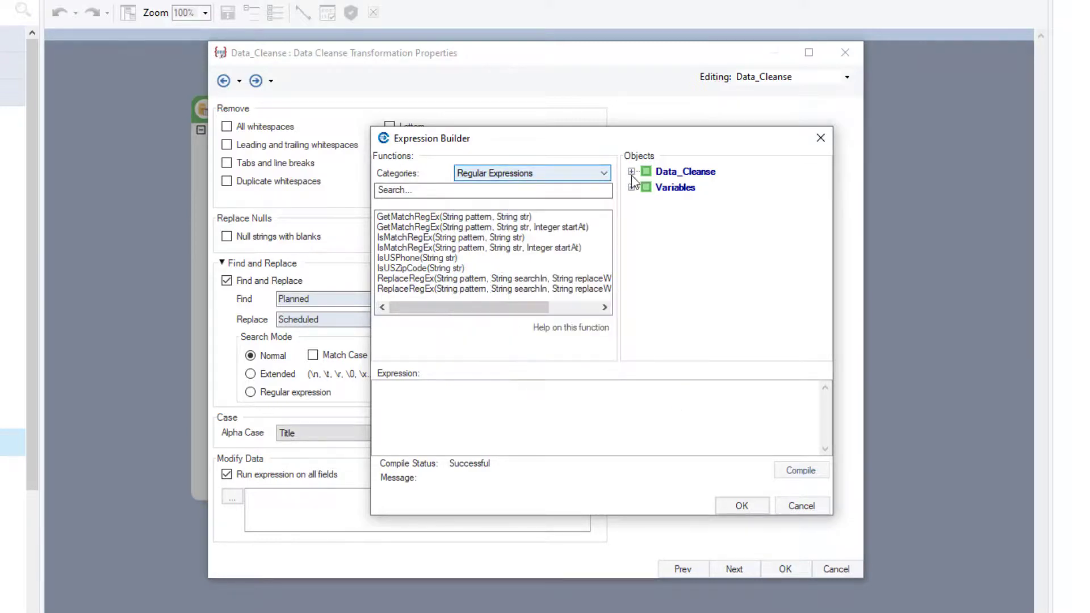
click(632, 172)
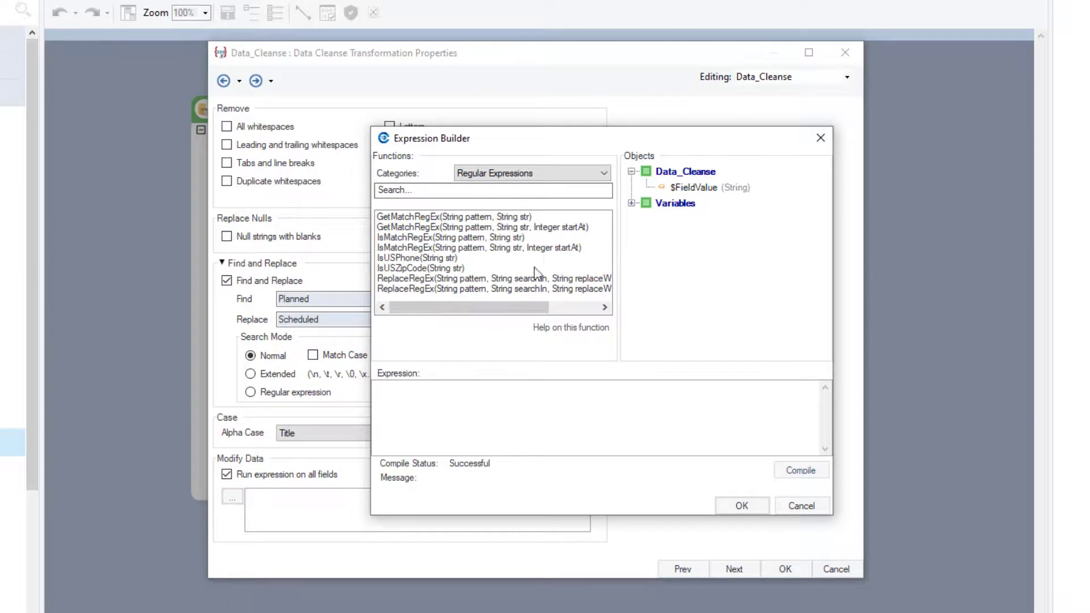
scroll(535, 273, right, 3)
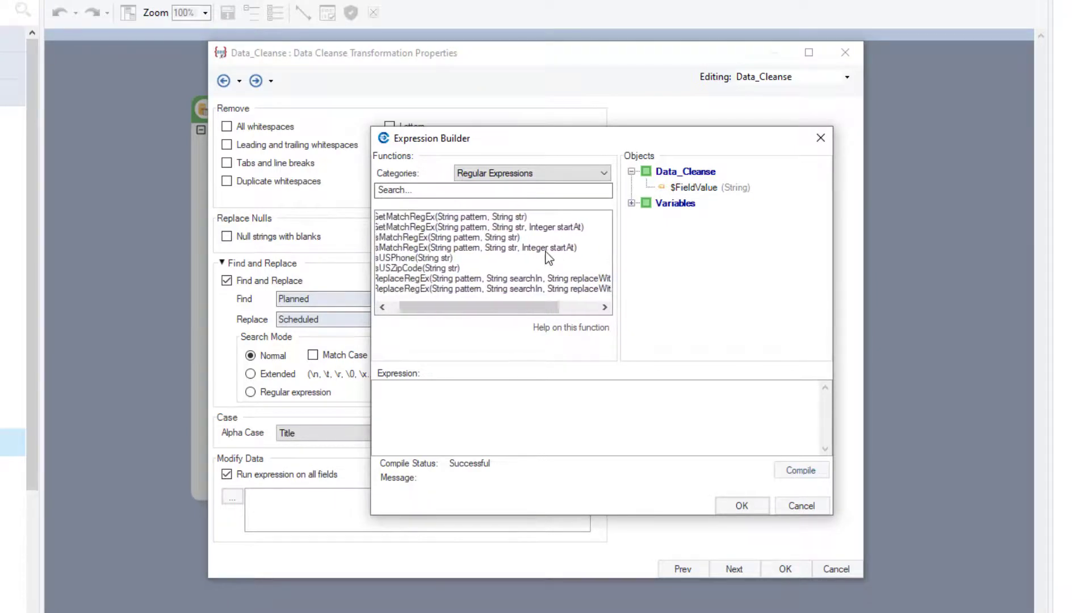
scroll(548, 257, left, 3)
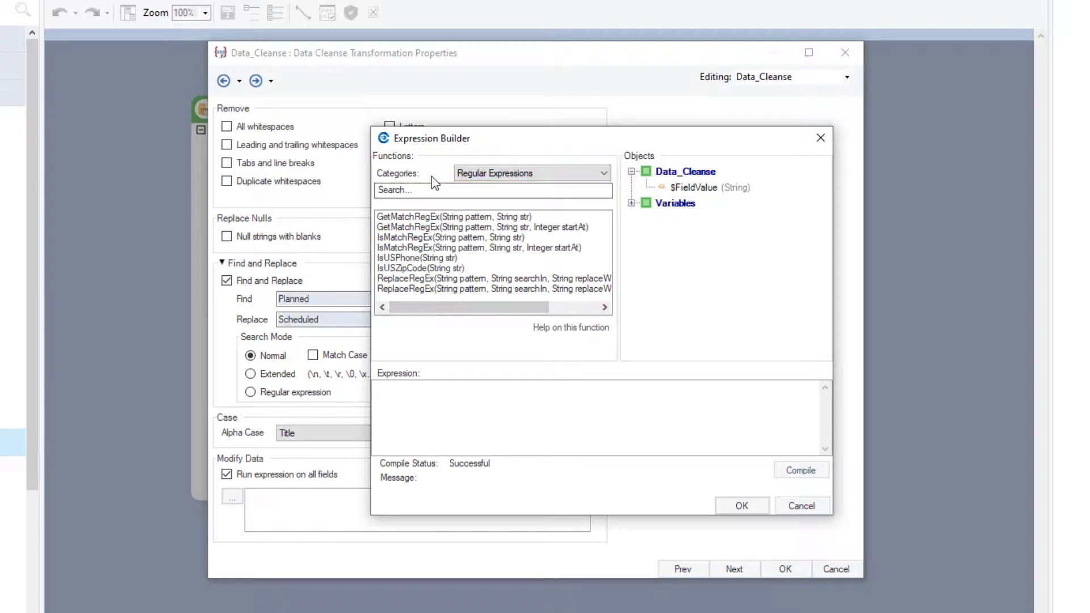
Set the expression to ReplaceRegEx("\\s+", ToString($FieldValue), "&&") and apply the Data Cleanse properties.
double_click(502, 278)
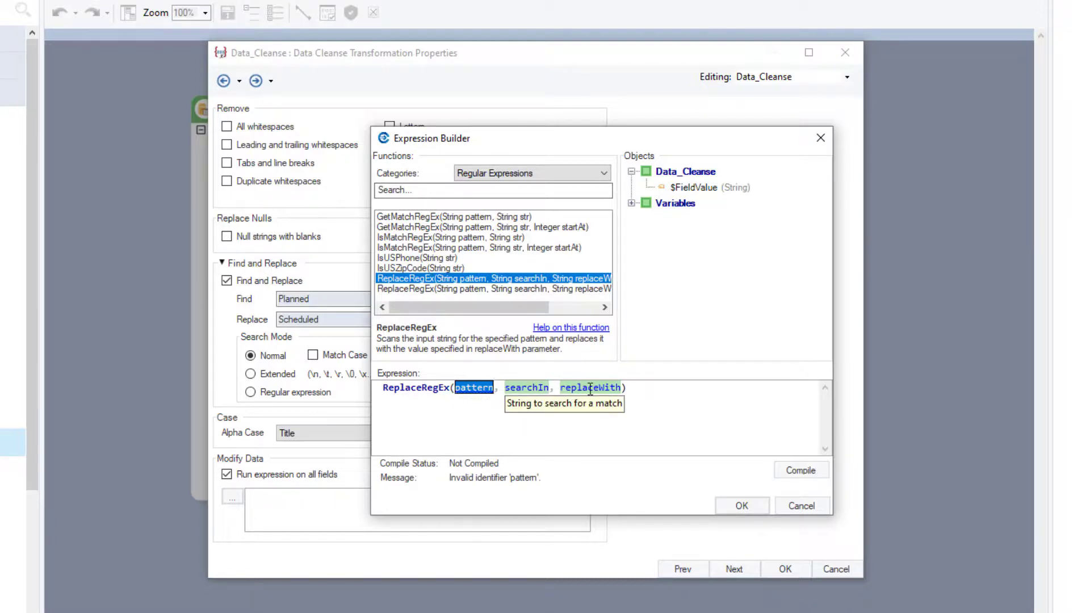
drag(651, 389, 353, 390)
text(ReplaceRegEx("\\s+", ToString($FieldValue), "&&"))
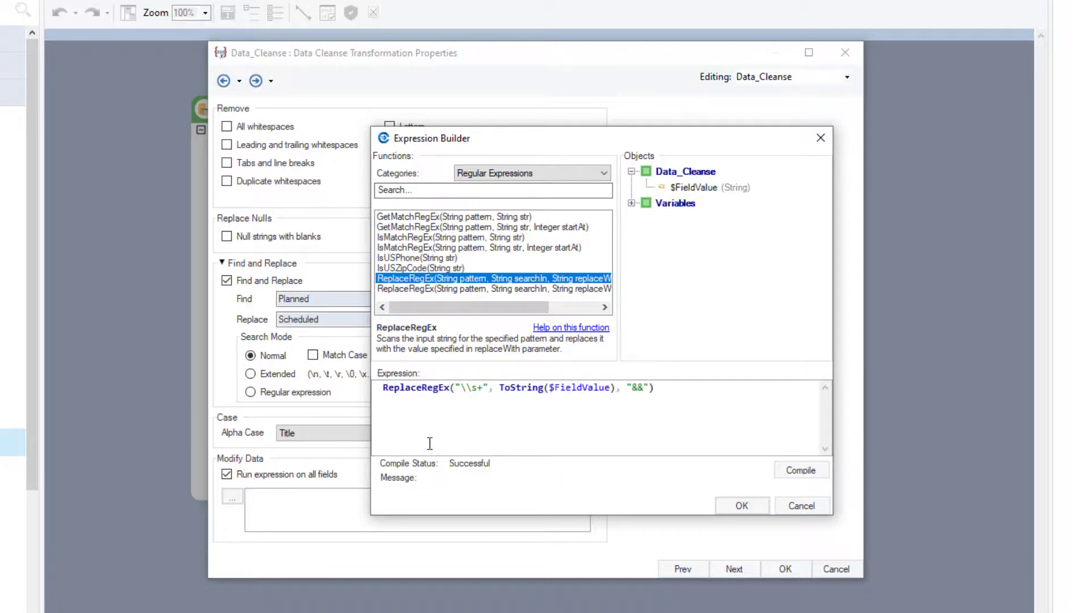
click(435, 428)
click(742, 506)
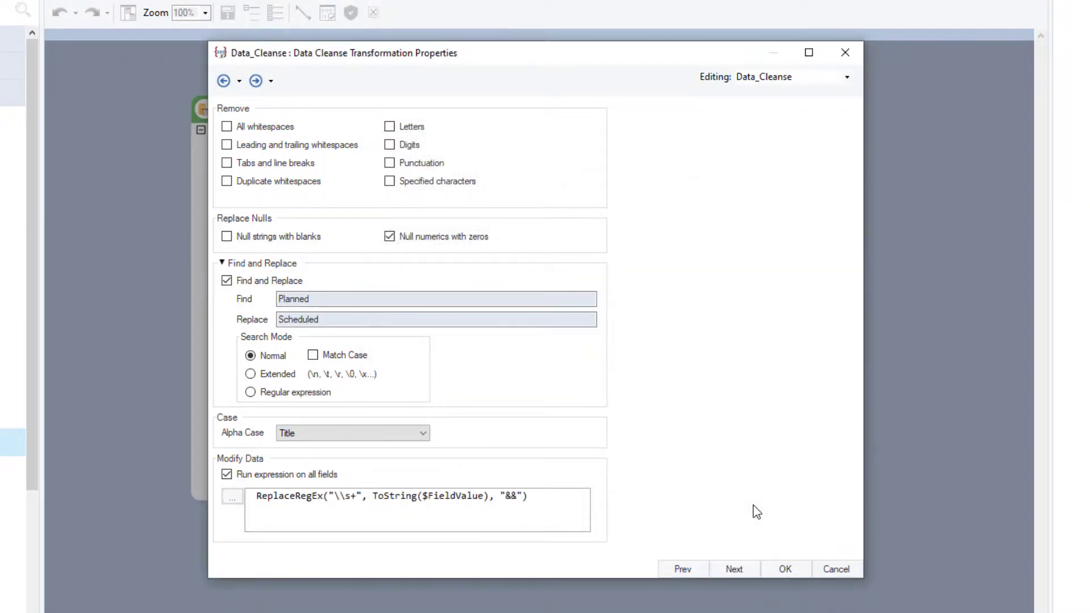
click(783, 571)
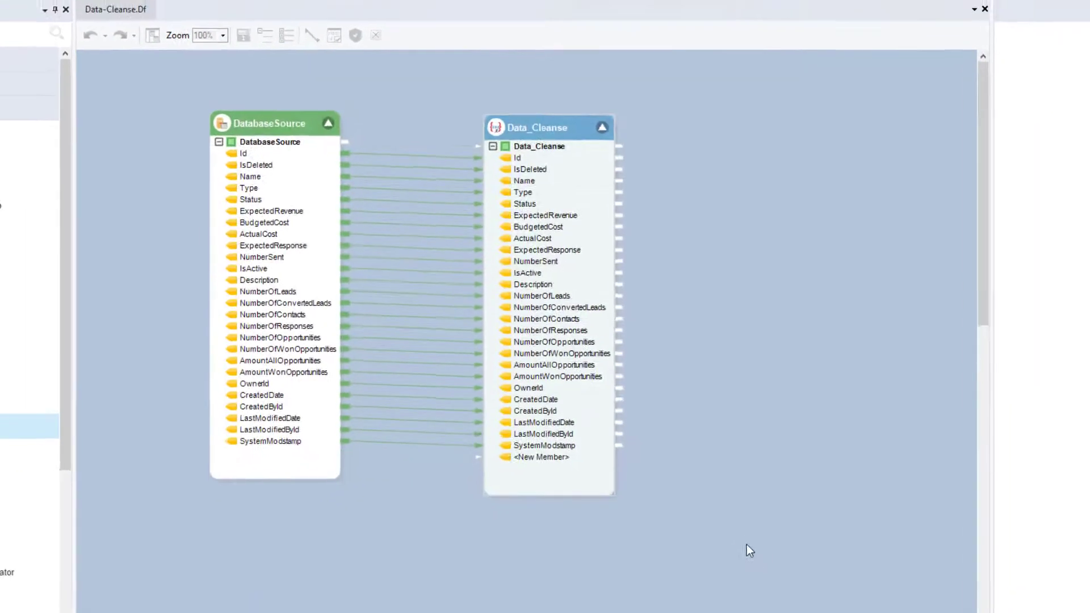
Preview the output of the DatabaseSource object.
click(301, 118)
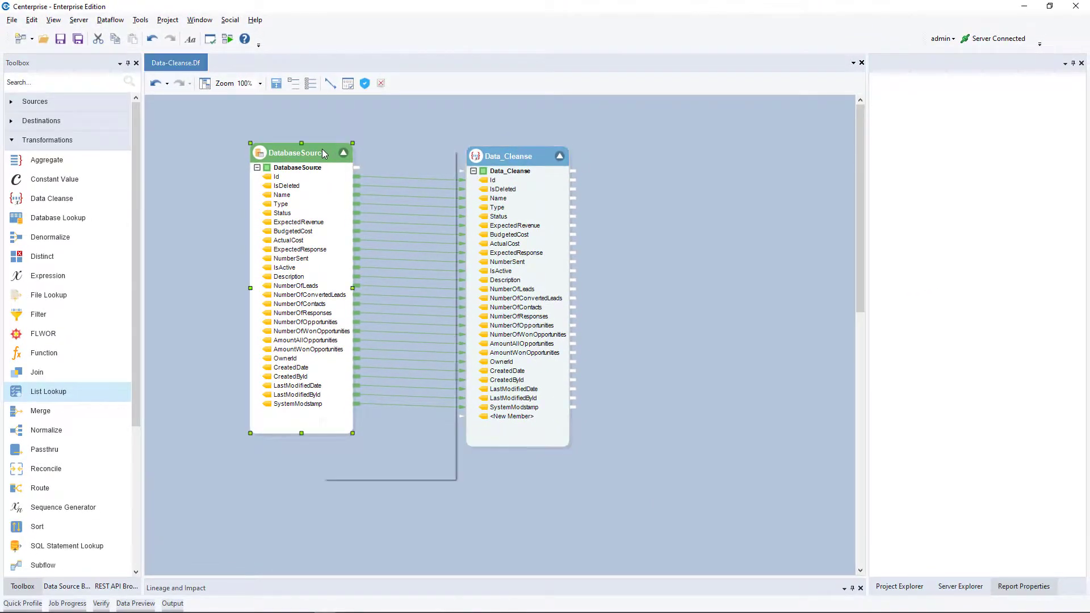
right_click(322, 154)
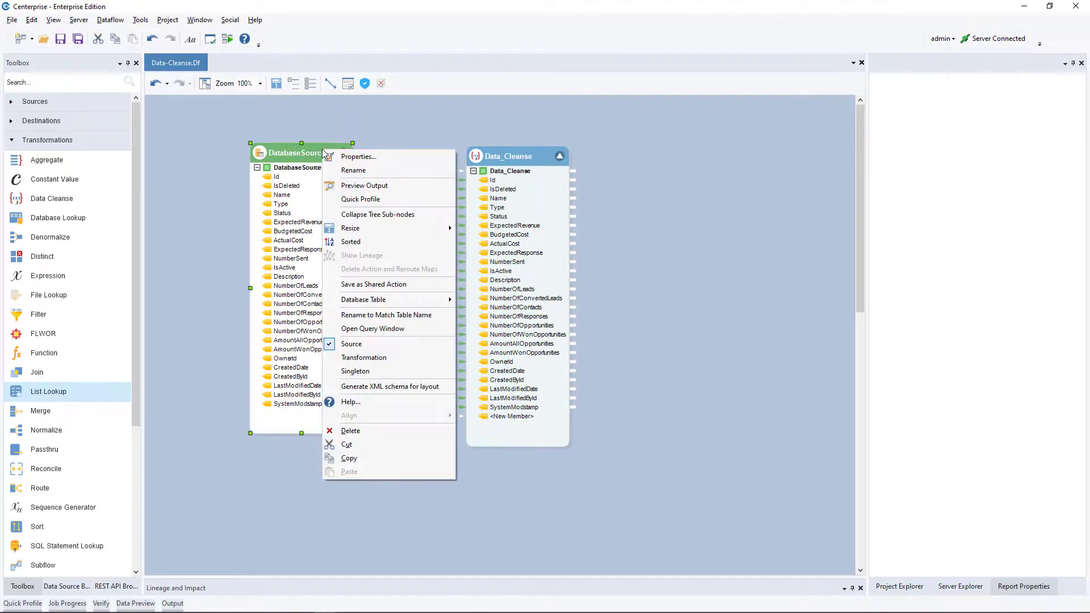
click(387, 187)
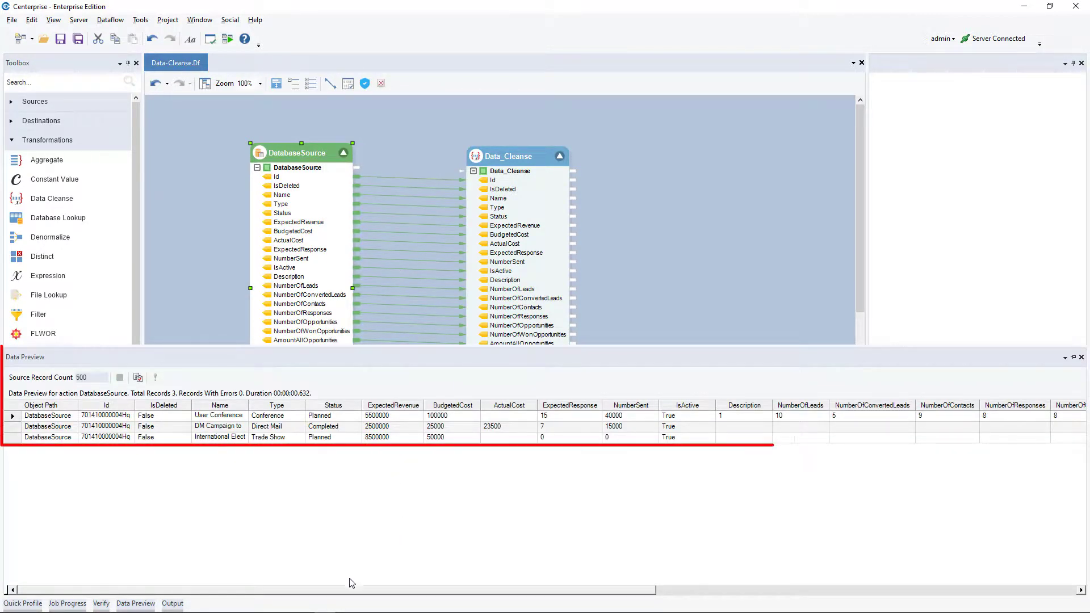
click(356, 592)
mouse_move(357, 594)
mouse_down()
mouse_move(454, 606)
mouse_move(340, 605)
mouse_up()
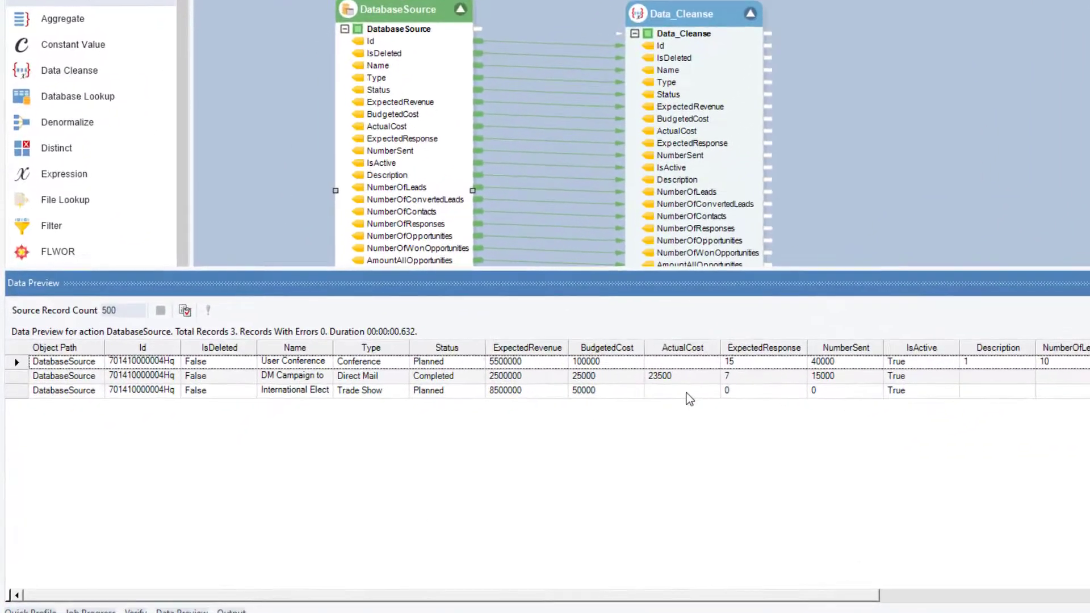
Examine the ActualCost, Description, Status and Name values of the records in the source preview.
click(601, 416)
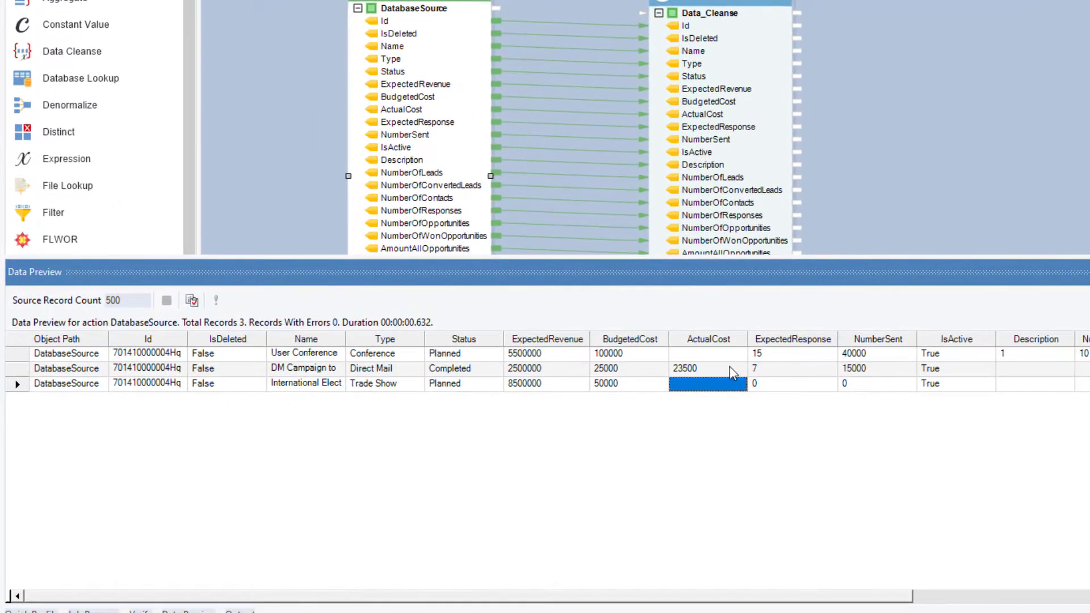
click(611, 391)
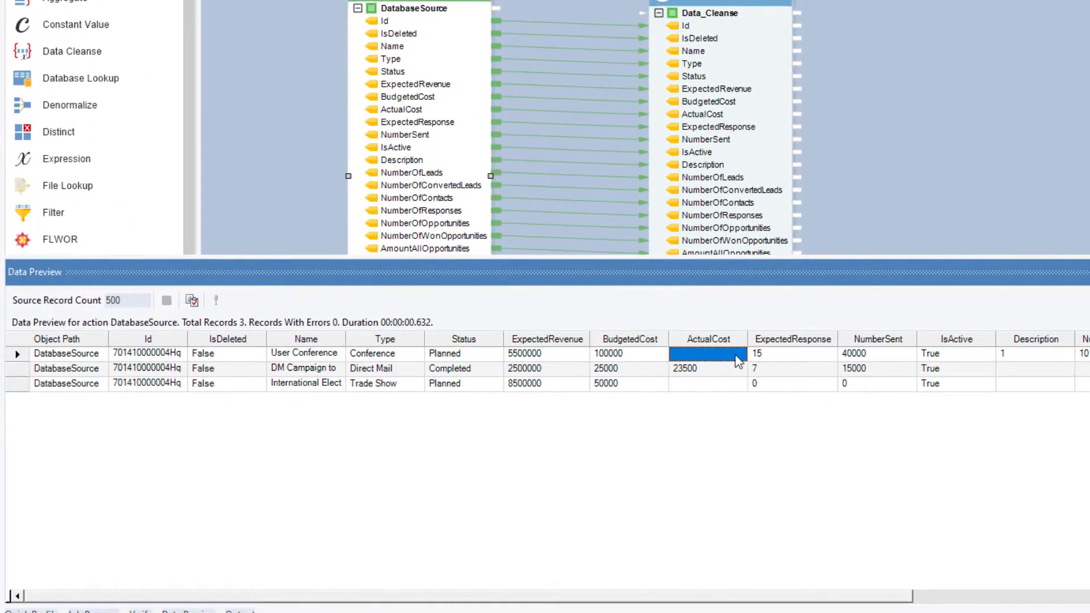
click(1030, 387)
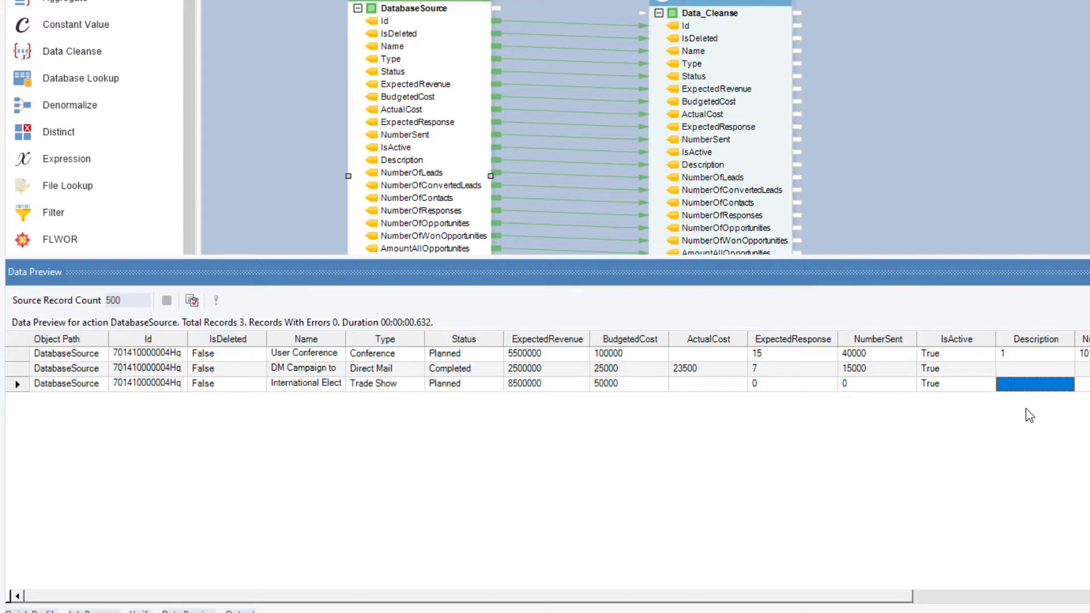
click(466, 390)
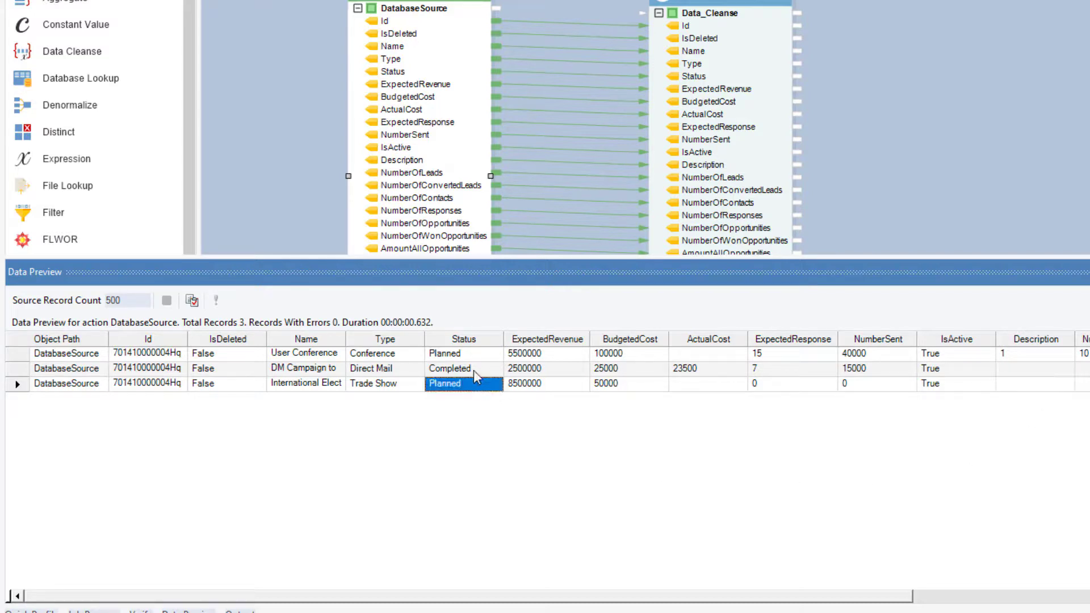
click(483, 357)
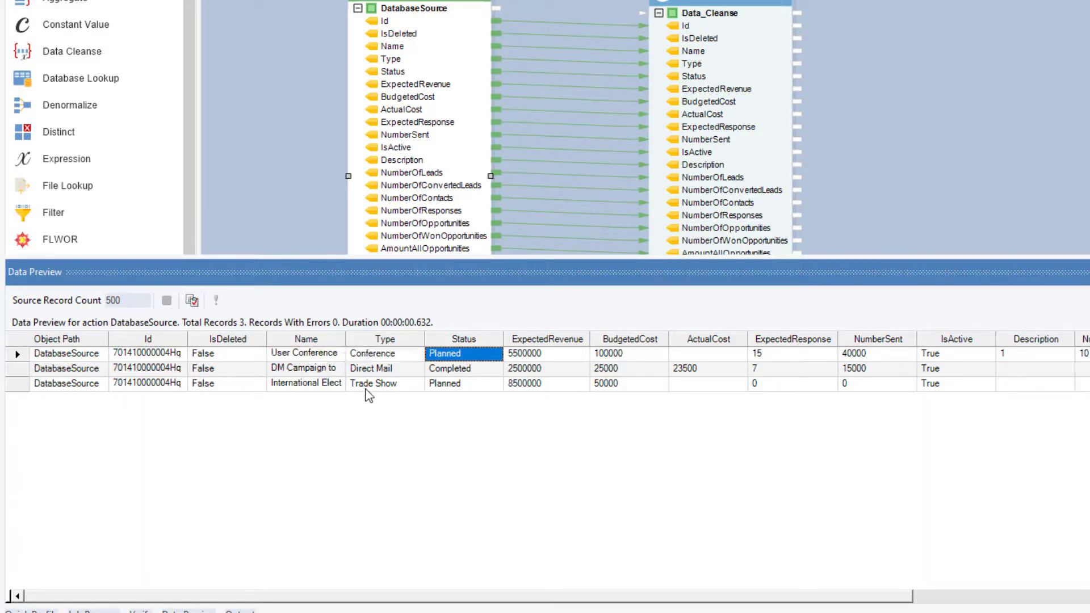
click(307, 356)
click(311, 369)
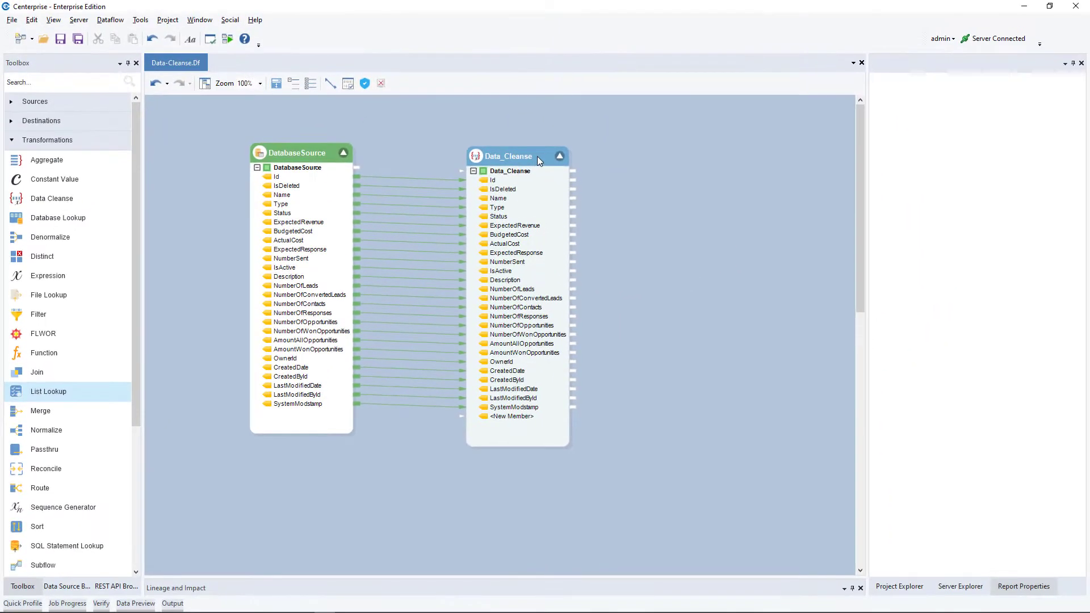
Preview the output of the Data_Cleanse transformation and check its ActualCost, Status and Name values.
right_click(538, 161)
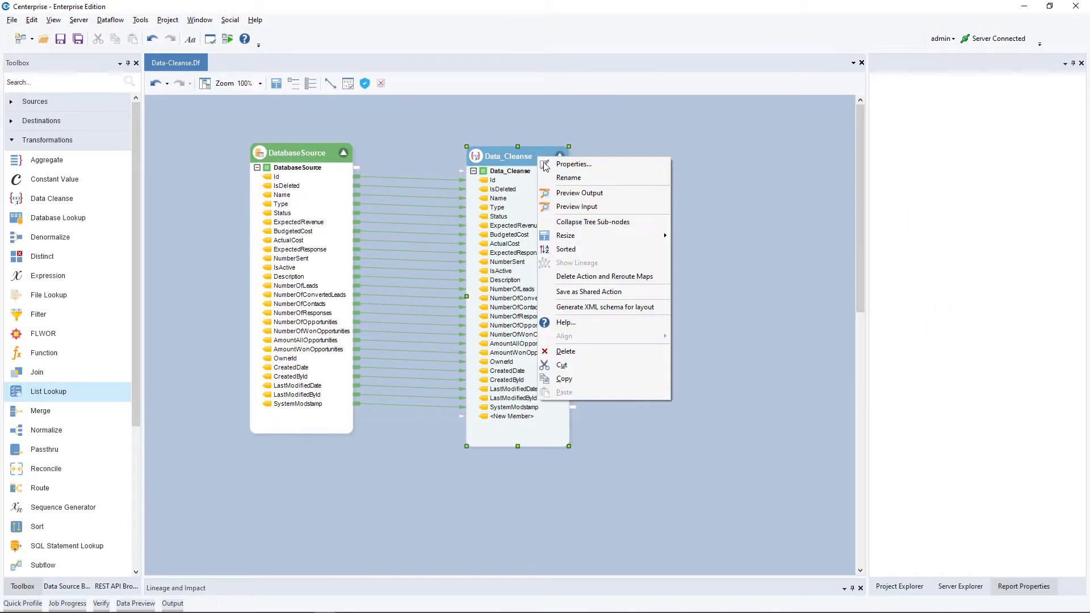
click(633, 194)
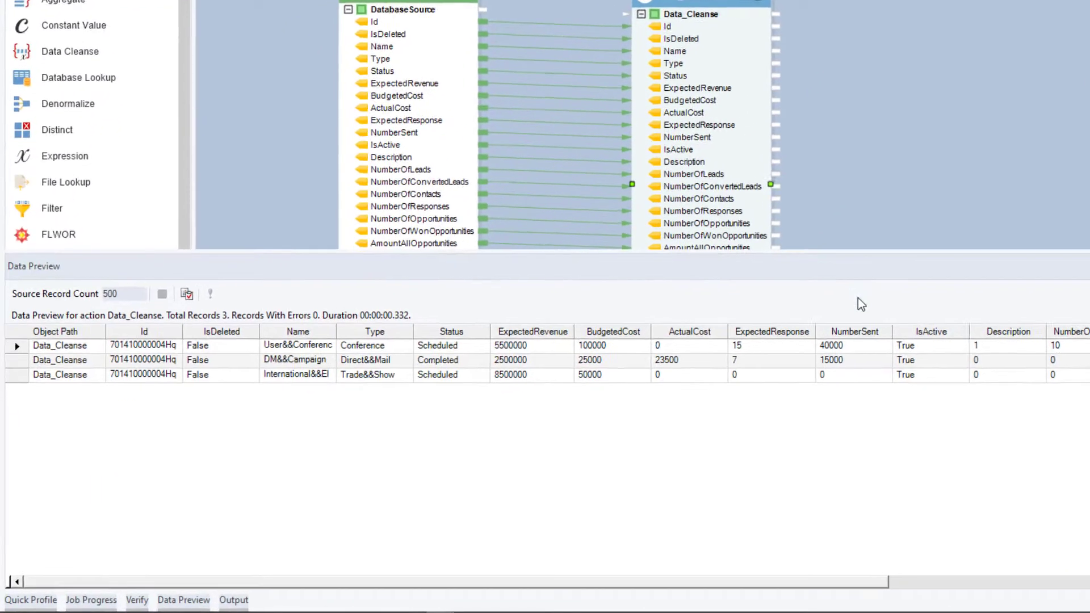
click(507, 438)
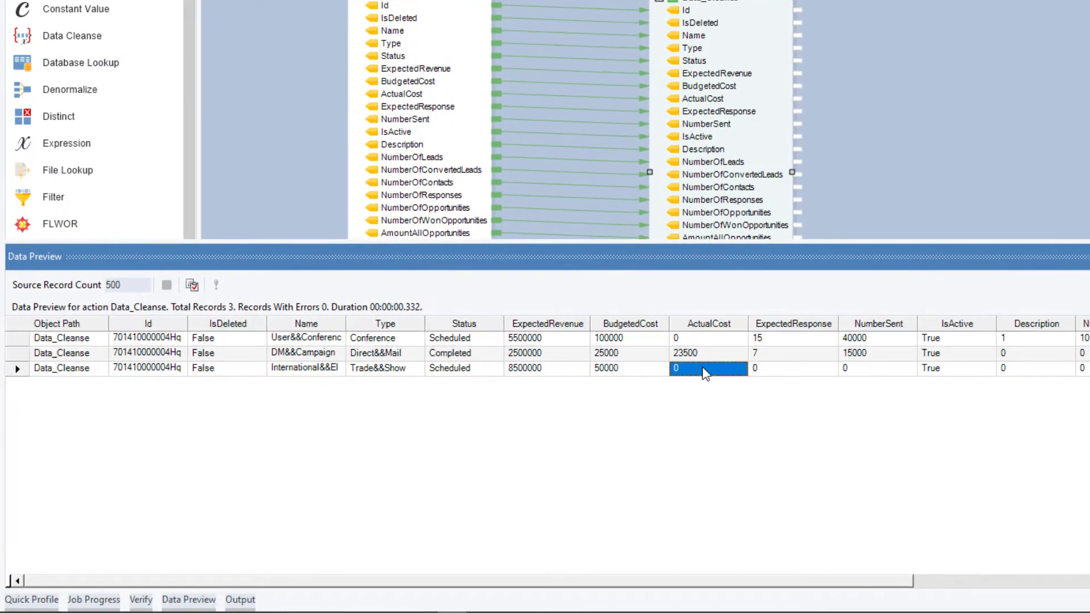
click(720, 338)
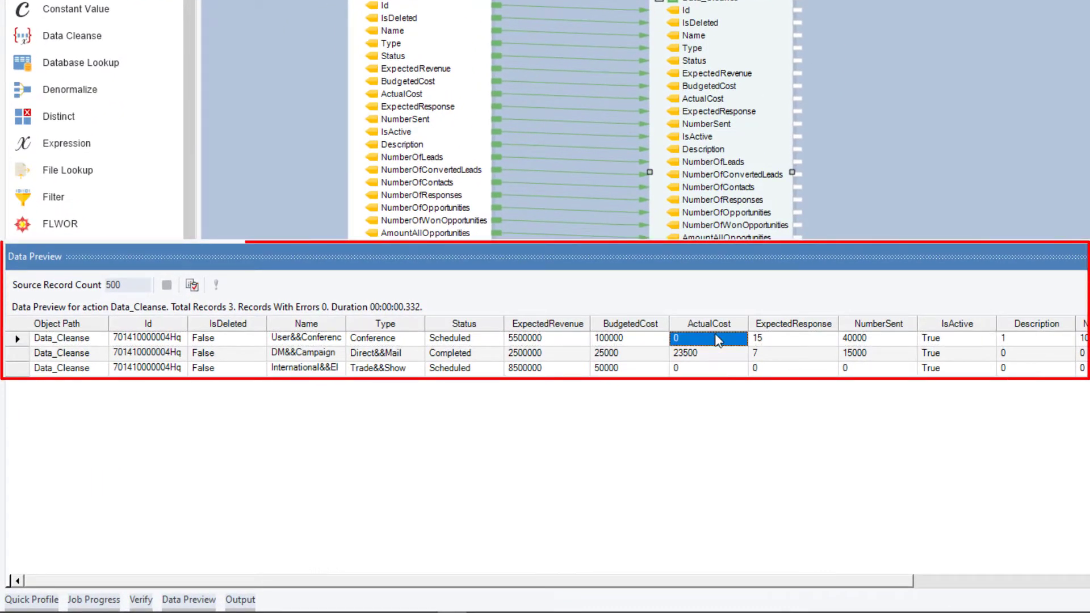
click(484, 368)
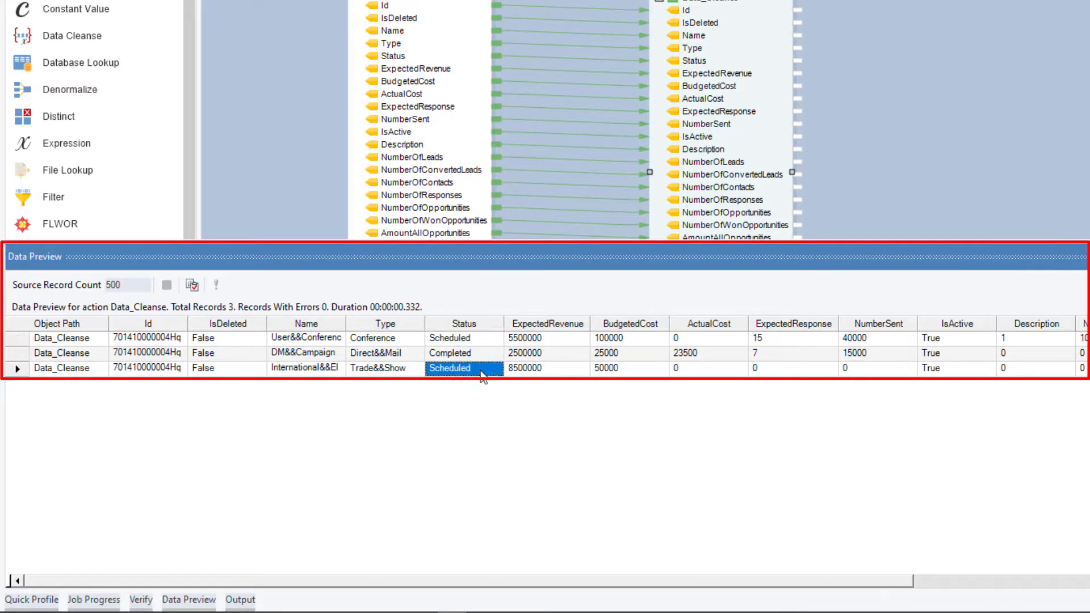
click(322, 339)
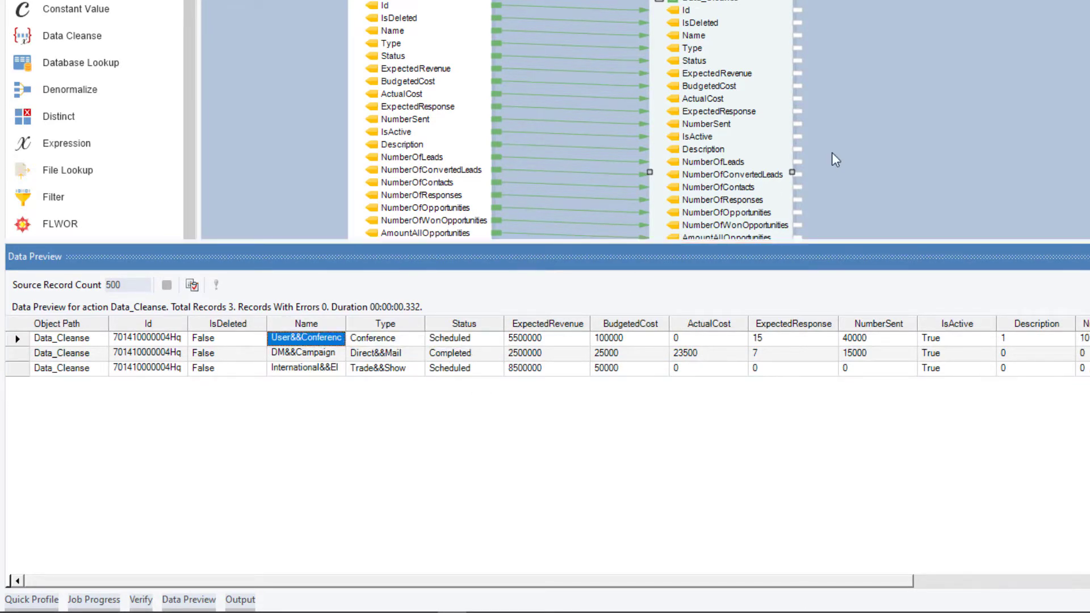